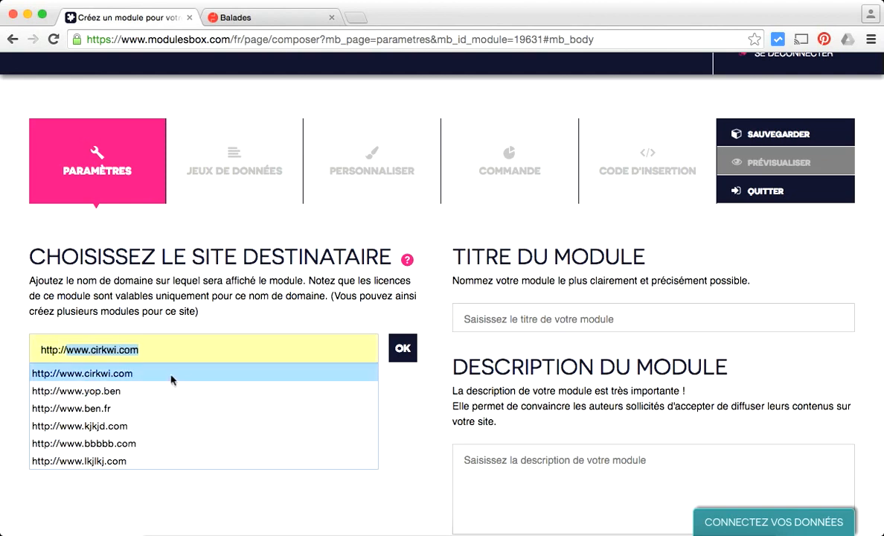
{"action": "left_click", "coordinate": [172, 375]}
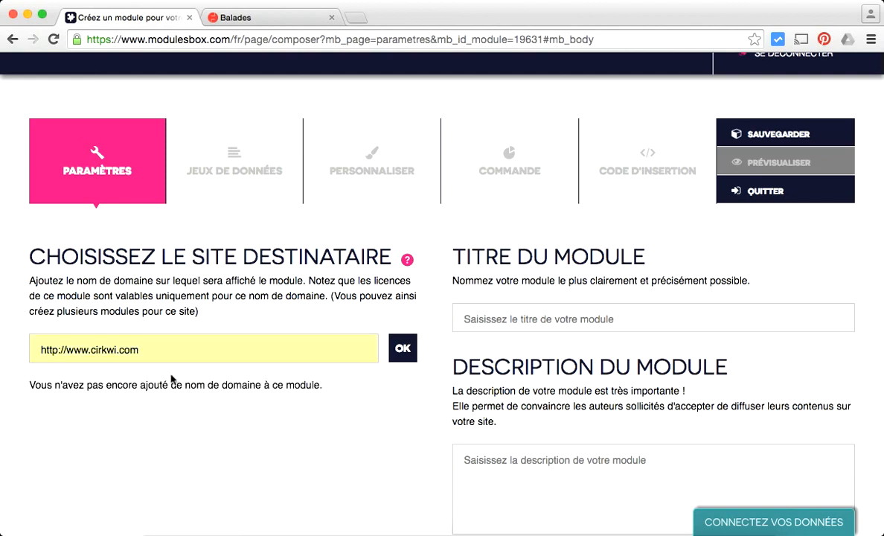
{"action": "left_click", "coordinate": [402, 349]}
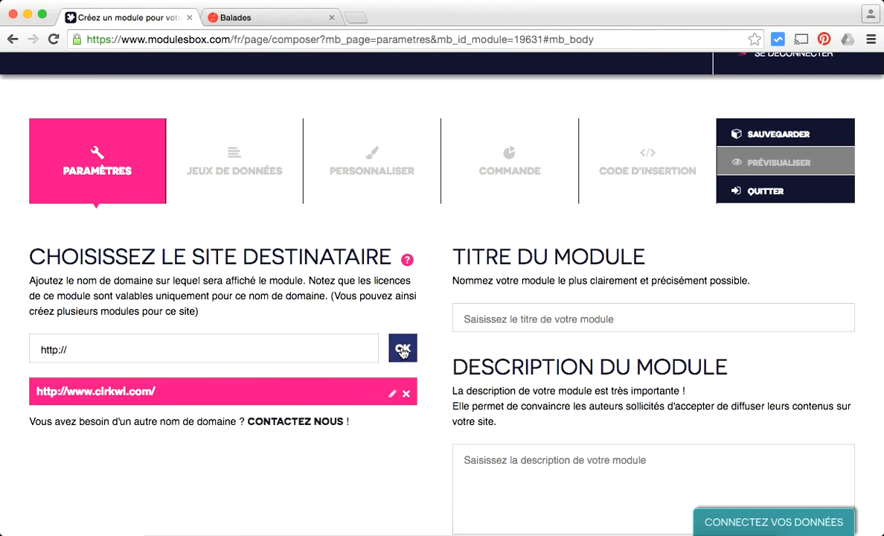
Step: Title the module "demo 1" and validate the parameters to continue to the data sets
{"action": "scroll", "coordinate": [403, 350], "scroll_direction": "down", "scroll_amount": 1}
{"action": "left_click", "coordinate": [516, 296]}
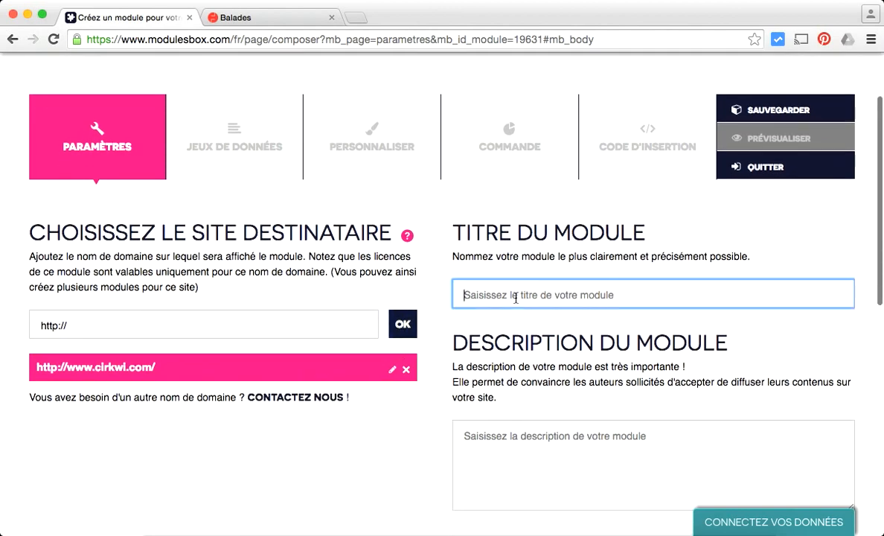
{"action": "type", "text": "demo 1"}
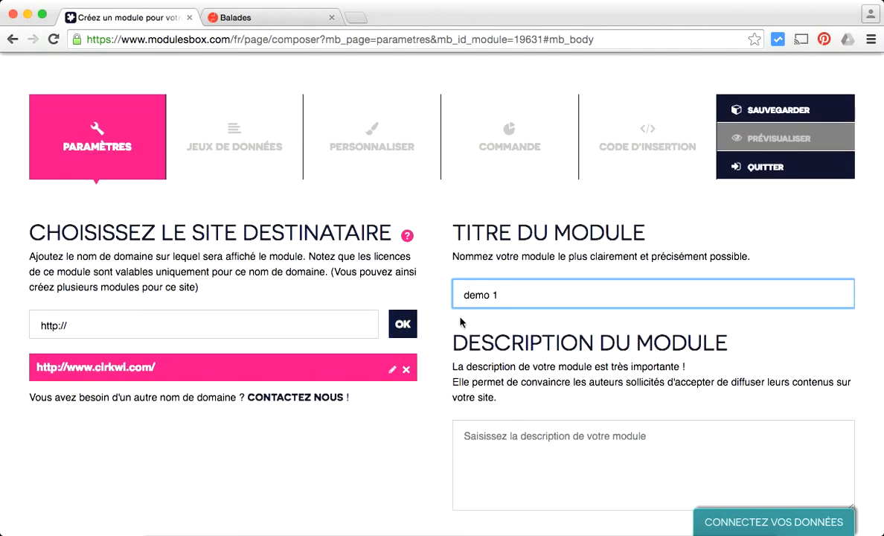
{"action": "left_click", "coordinate": [433, 363]}
{"action": "scroll", "coordinate": [433, 363], "scroll_direction": "down", "scroll_amount": 4}
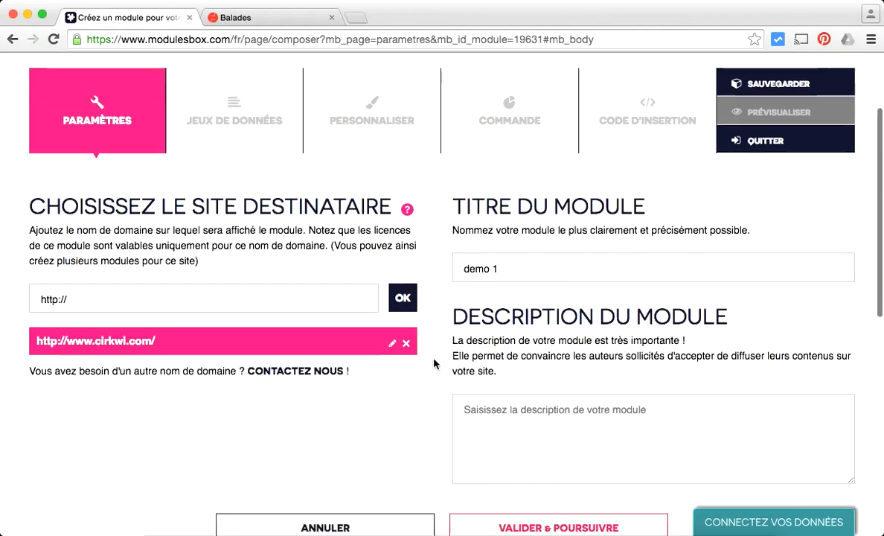
{"action": "left_click", "coordinate": [569, 428]}
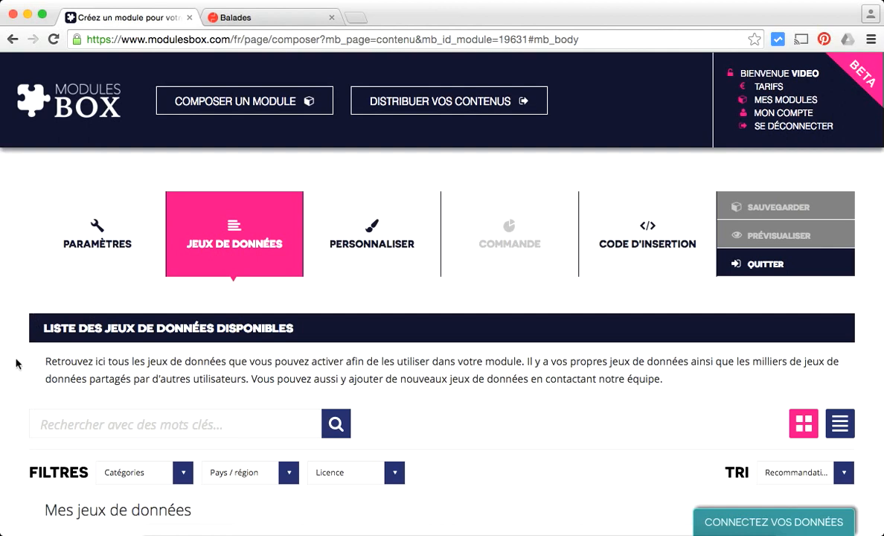
Step: Look through the available data sets and the filter options for category, country/region and licence
{"action": "scroll", "coordinate": [16, 363], "scroll_direction": "down", "scroll_amount": 5}
{"action": "scroll", "coordinate": [16, 363], "scroll_direction": "up", "scroll_amount": 2}
{"action": "scroll", "coordinate": [16, 363], "scroll_direction": "down", "scroll_amount": 1}
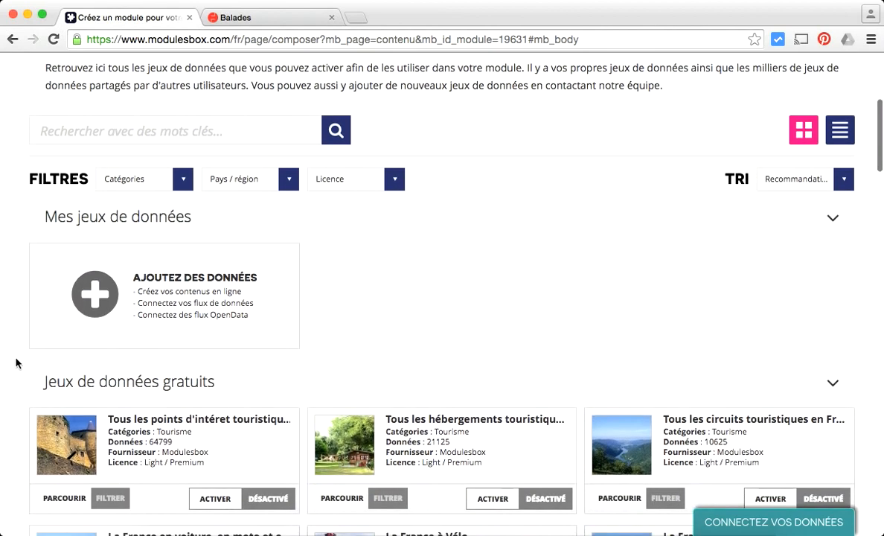
{"action": "scroll", "coordinate": [15, 363], "scroll_direction": "down", "scroll_amount": 3}
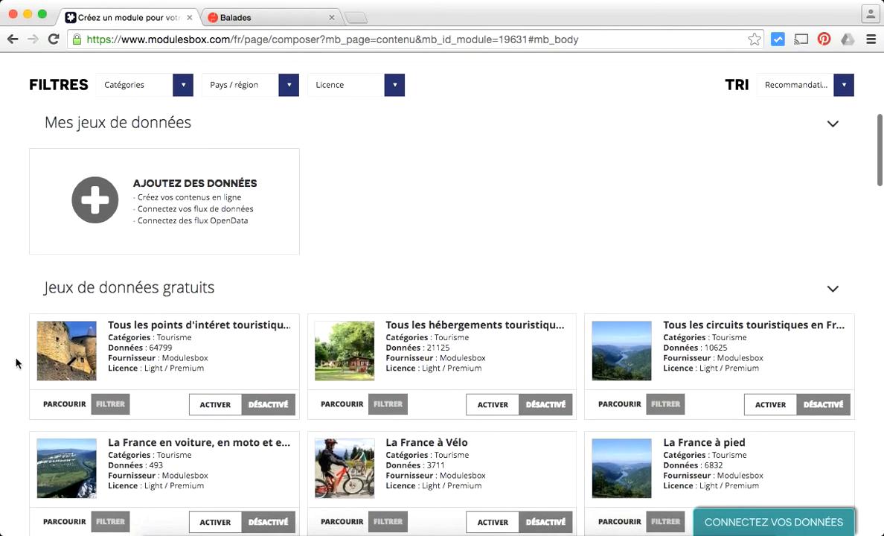
{"action": "scroll", "coordinate": [15, 363], "scroll_direction": "down", "scroll_amount": 10}
{"action": "scroll", "coordinate": [16, 364], "scroll_direction": "up", "scroll_amount": 15}
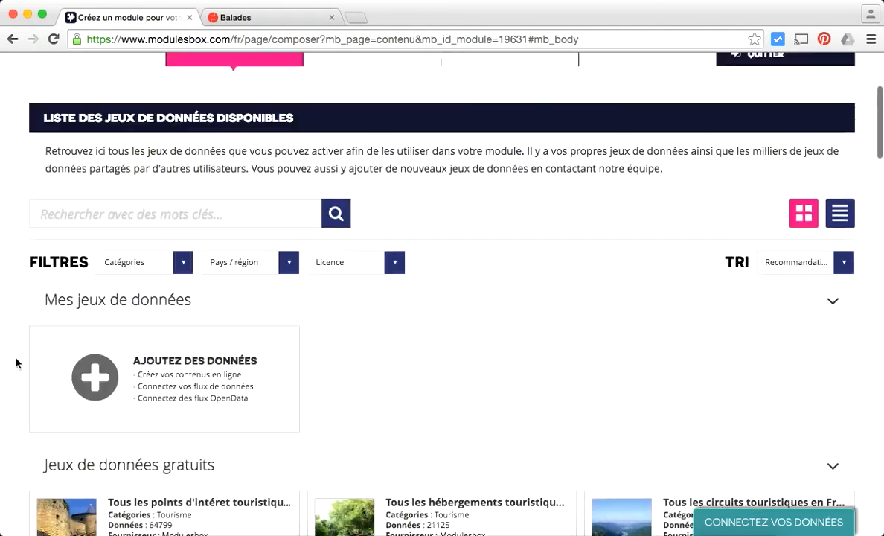
{"action": "scroll", "coordinate": [15, 363], "scroll_direction": "up", "scroll_amount": 2}
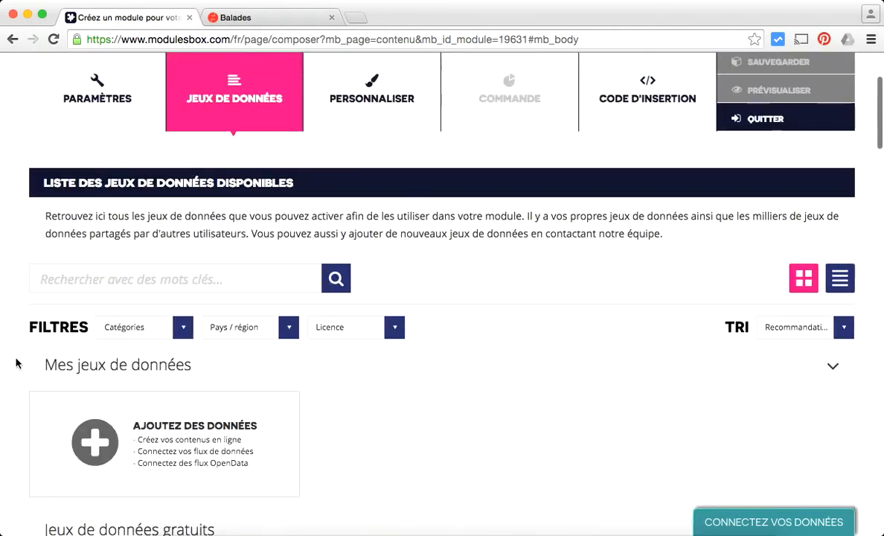
{"action": "left_click", "coordinate": [183, 329]}
{"action": "left_click", "coordinate": [288, 329]}
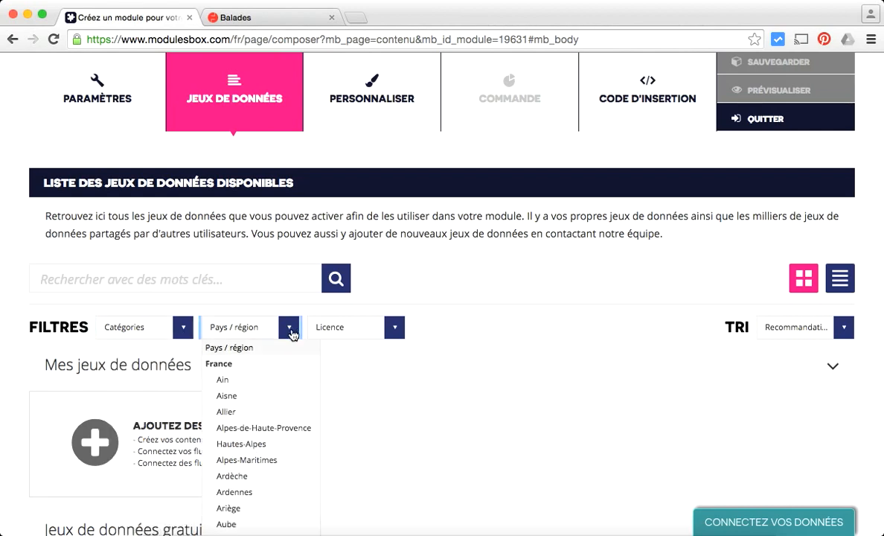
{"action": "left_click", "coordinate": [394, 329]}
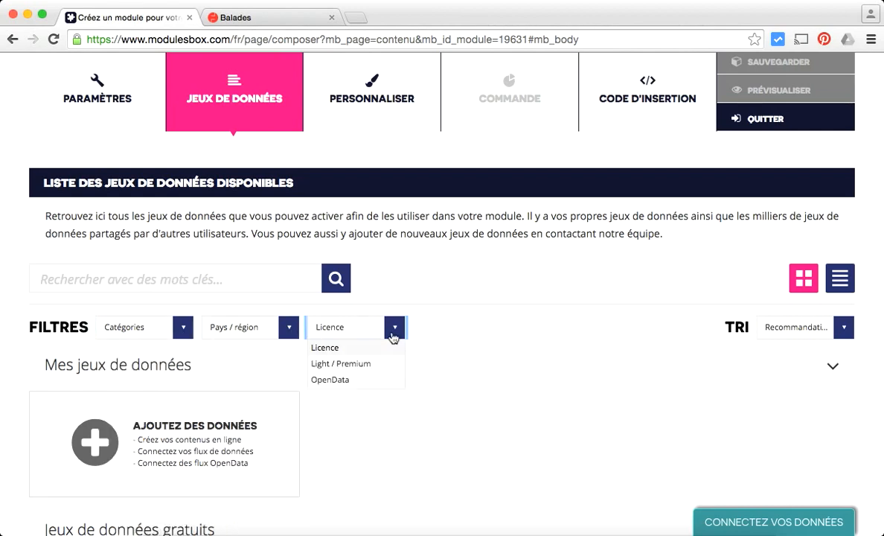
{"action": "left_click", "coordinate": [519, 338]}
Step: Activate the free data set "Tous les circuits touristiques en France" for the module and dismiss the size notice
{"action": "scroll", "coordinate": [605, 437], "scroll_direction": "down", "scroll_amount": 3}
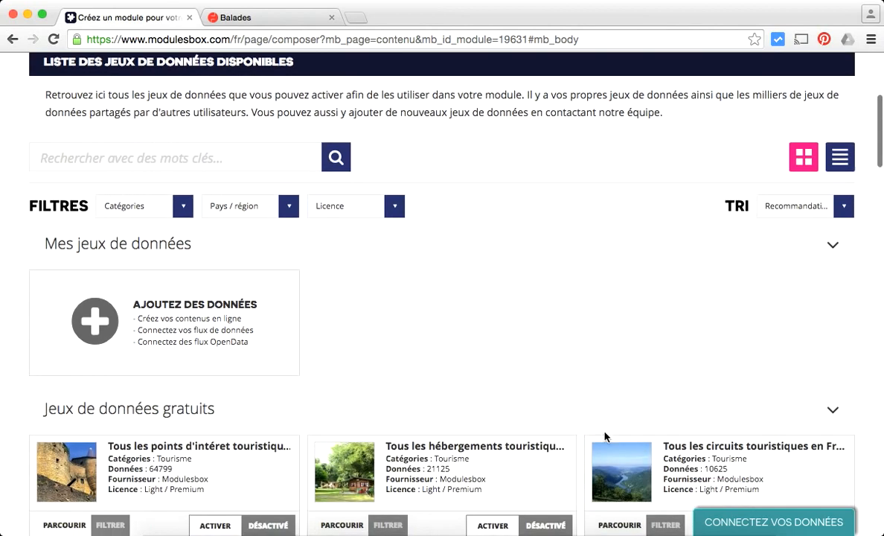
{"action": "scroll", "coordinate": [860, 440], "scroll_direction": "down", "scroll_amount": 2}
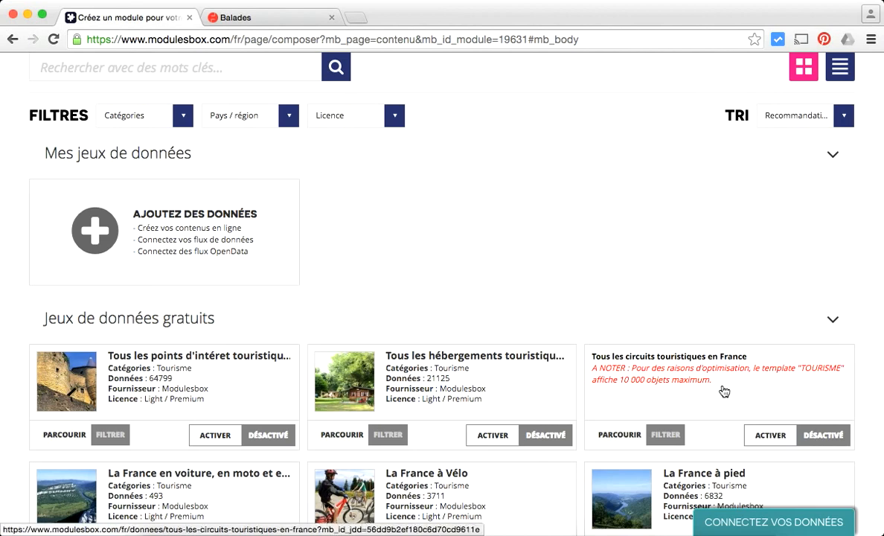
{"action": "left_click", "coordinate": [775, 441]}
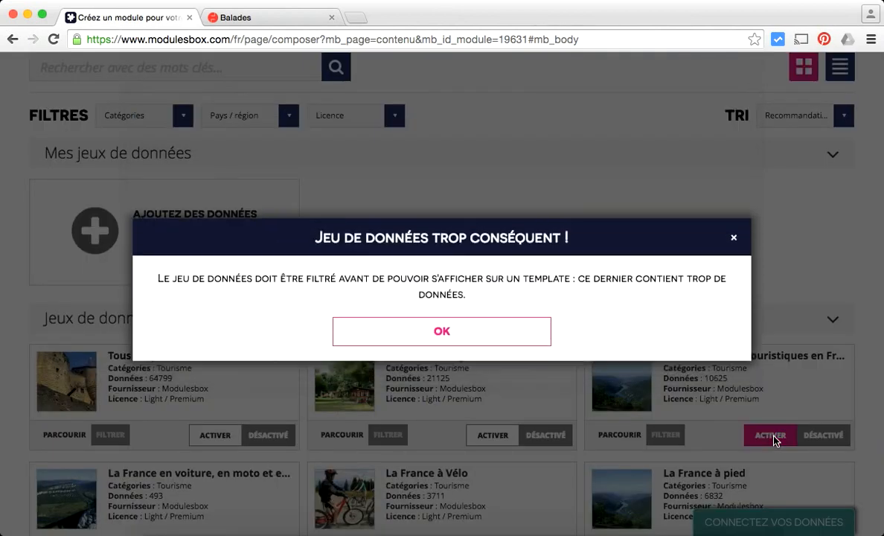
{"action": "left_click", "coordinate": [442, 337]}
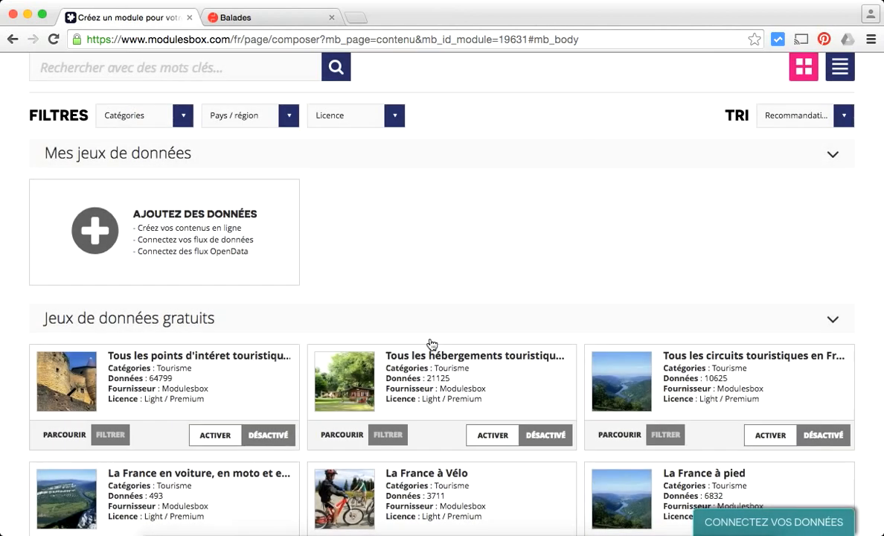
Step: Open the content filtering page of the activated data set "Tous les circuits touristiques en France"
{"action": "scroll", "coordinate": [432, 343], "scroll_direction": "up", "scroll_amount": 3}
{"action": "scroll", "coordinate": [430, 343], "scroll_direction": "up", "scroll_amount": 3}
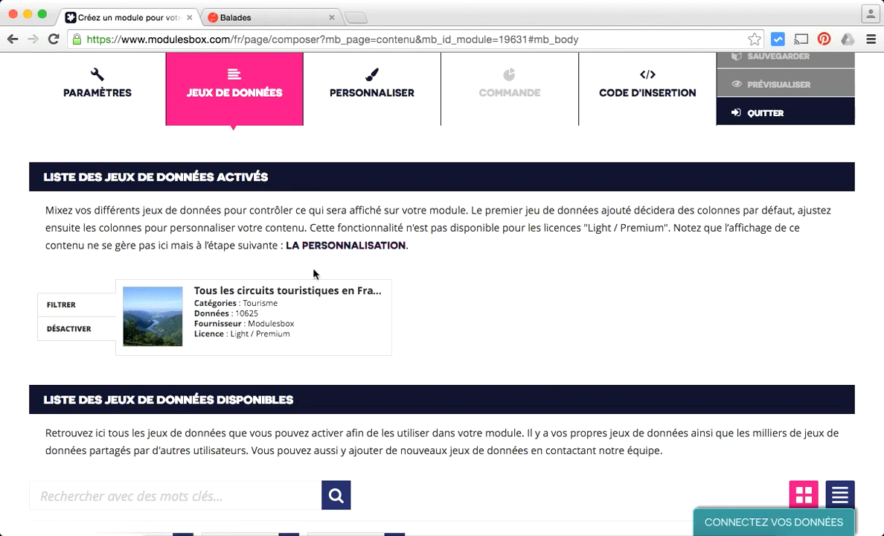
{"action": "left_click", "coordinate": [84, 310]}
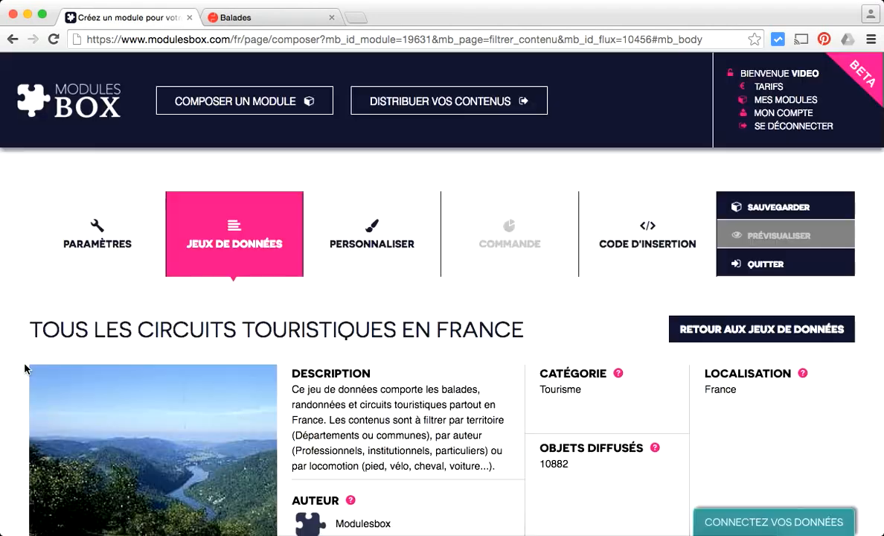
{"action": "scroll", "coordinate": [24, 369], "scroll_direction": "down", "scroll_amount": 2}
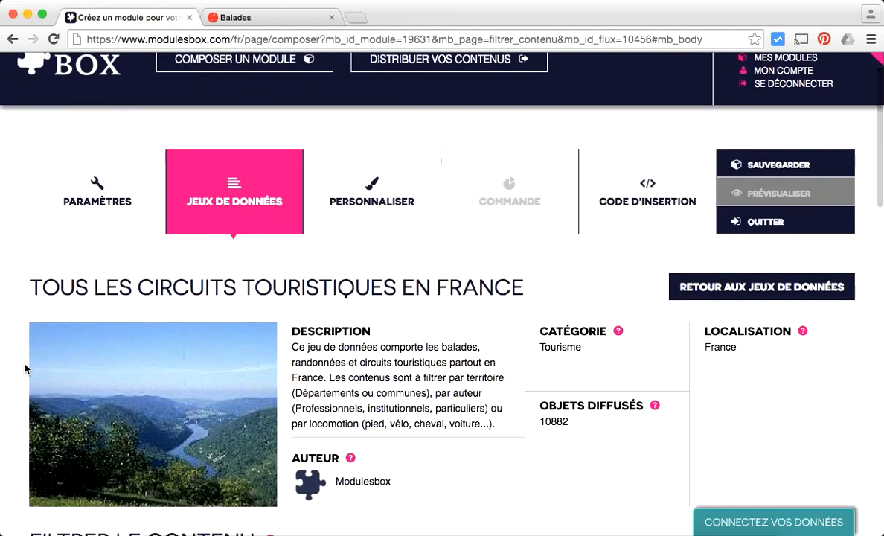
{"action": "scroll", "coordinate": [25, 369], "scroll_direction": "down", "scroll_amount": 5}
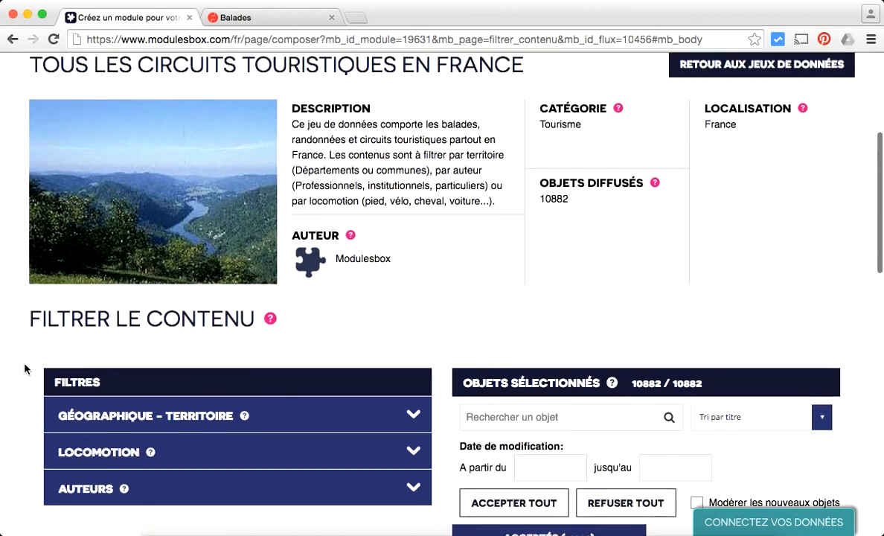
{"action": "scroll", "coordinate": [25, 368], "scroll_direction": "down", "scroll_amount": 2}
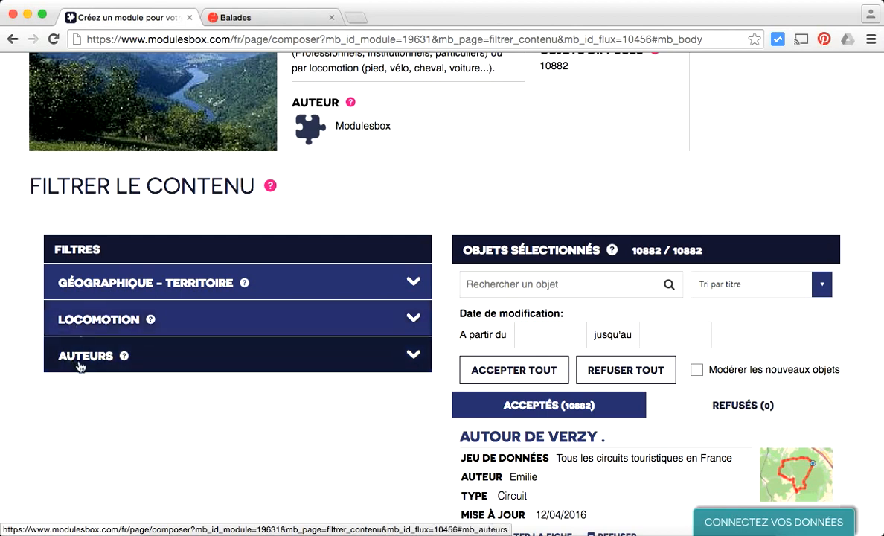
Step: Expand the geographic territory filter and centre its map on "Vannes, France" at town level
{"action": "left_click", "coordinate": [182, 290]}
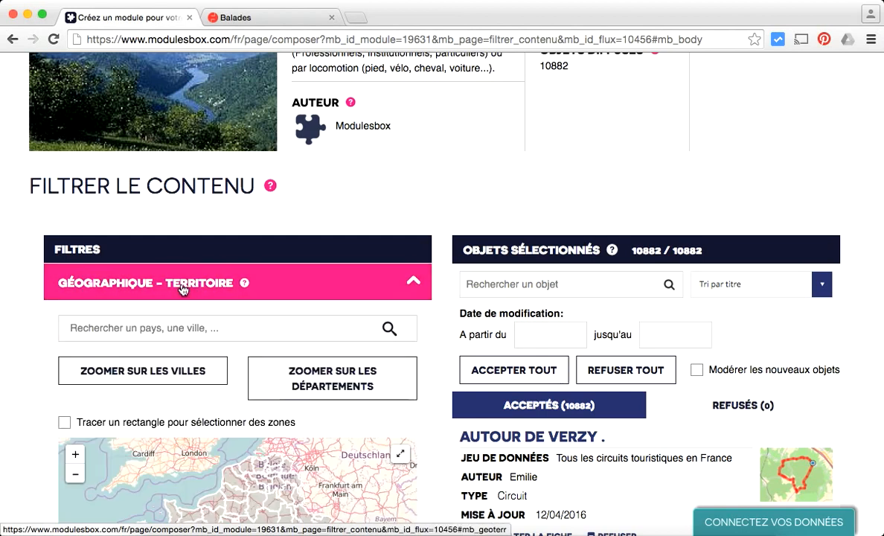
{"action": "scroll", "coordinate": [18, 347], "scroll_direction": "down", "scroll_amount": 2}
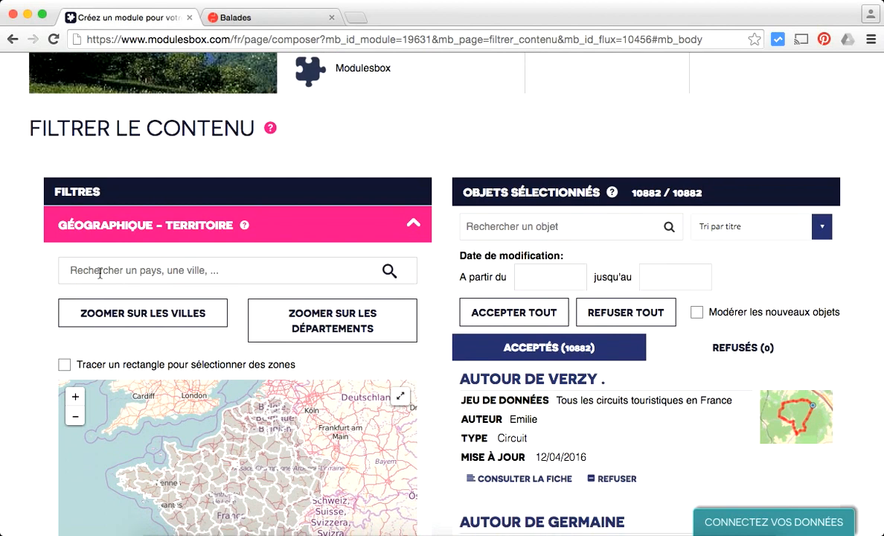
{"action": "type", "text": "vannes"}
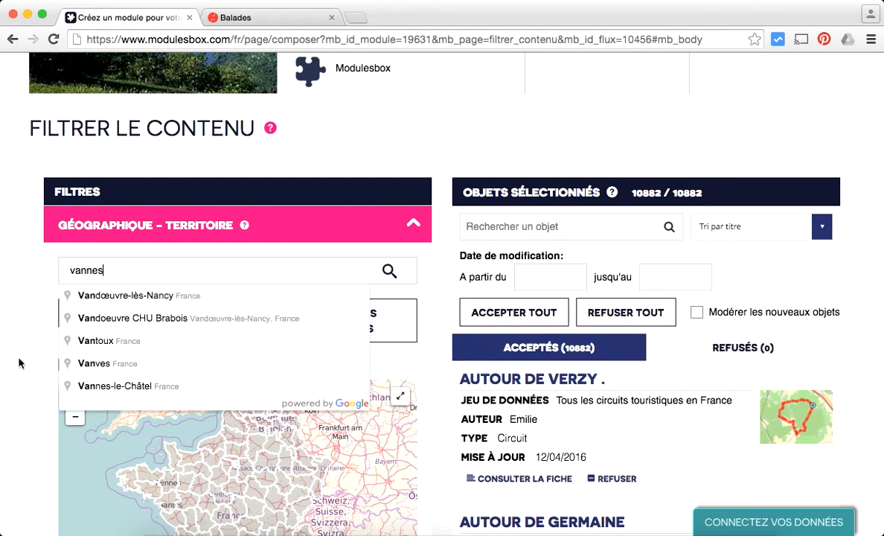
{"action": "left_click", "coordinate": [84, 320]}
{"action": "left_click", "coordinate": [95, 324]}
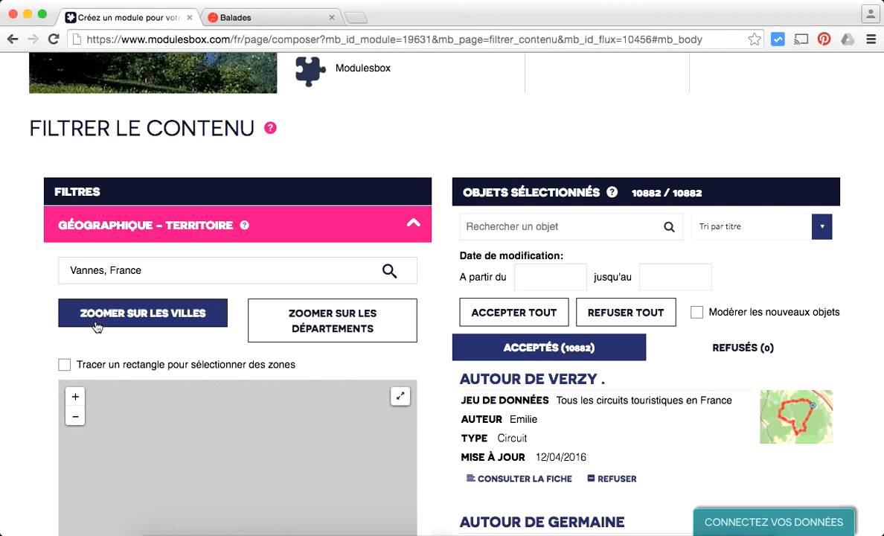
Step: Select the town of Vannes and its two neighbouring communes to the west, including Arradon, on the territory map
{"action": "scroll", "coordinate": [30, 420], "scroll_direction": "down", "scroll_amount": 1}
{"action": "scroll", "coordinate": [30, 420], "scroll_direction": "down", "scroll_amount": 3}
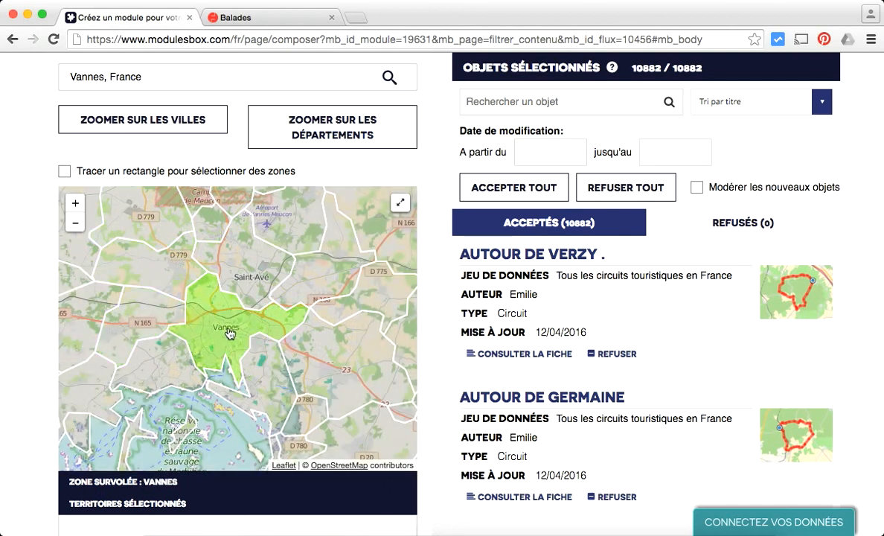
{"action": "left_click", "coordinate": [76, 224]}
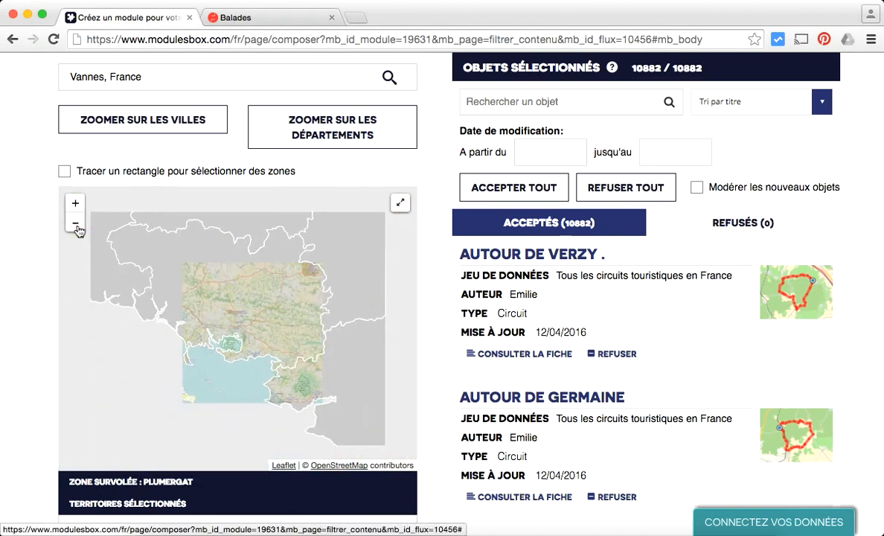
{"action": "left_click", "coordinate": [76, 225]}
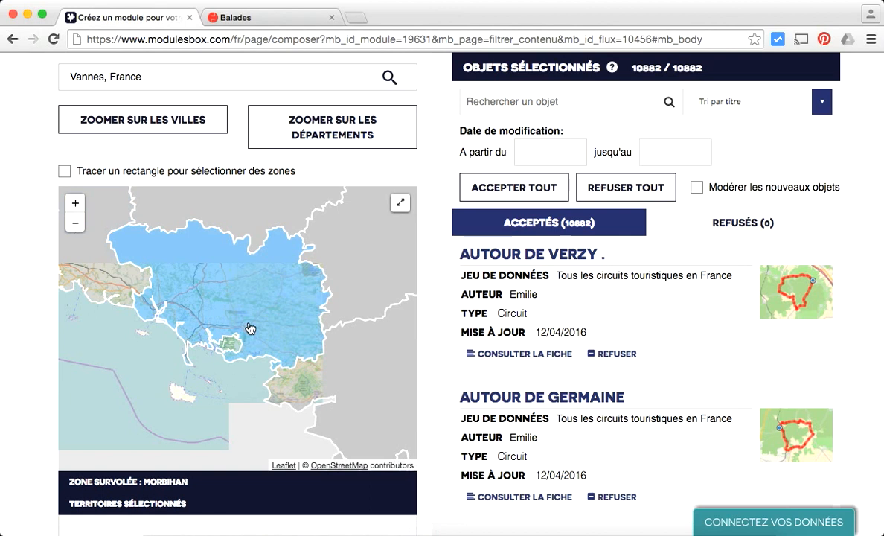
{"action": "left_click", "coordinate": [74, 204]}
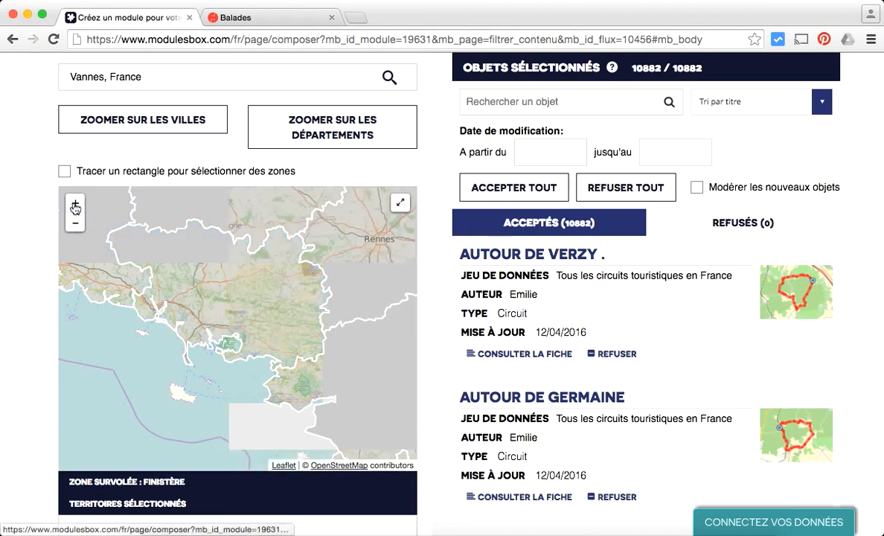
{"action": "left_click", "coordinate": [74, 204]}
{"action": "left_click", "coordinate": [75, 204]}
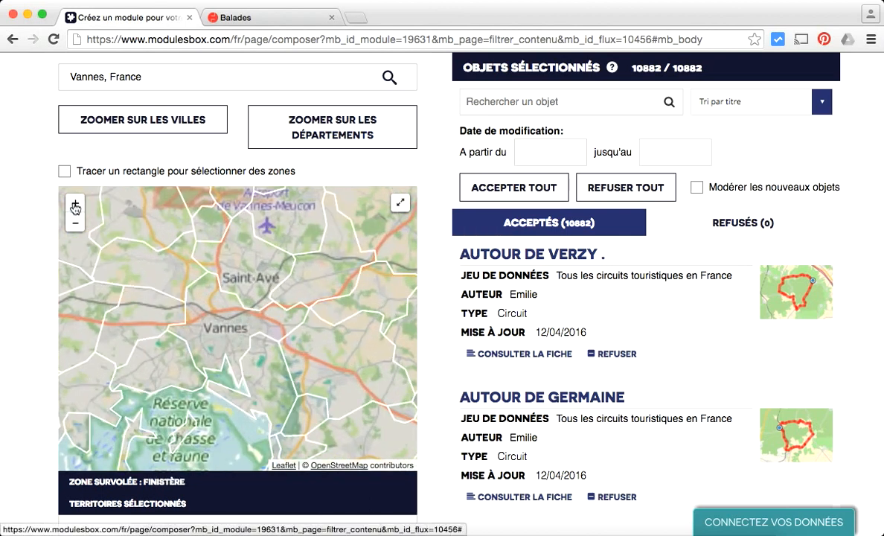
{"action": "left_click", "coordinate": [204, 292]}
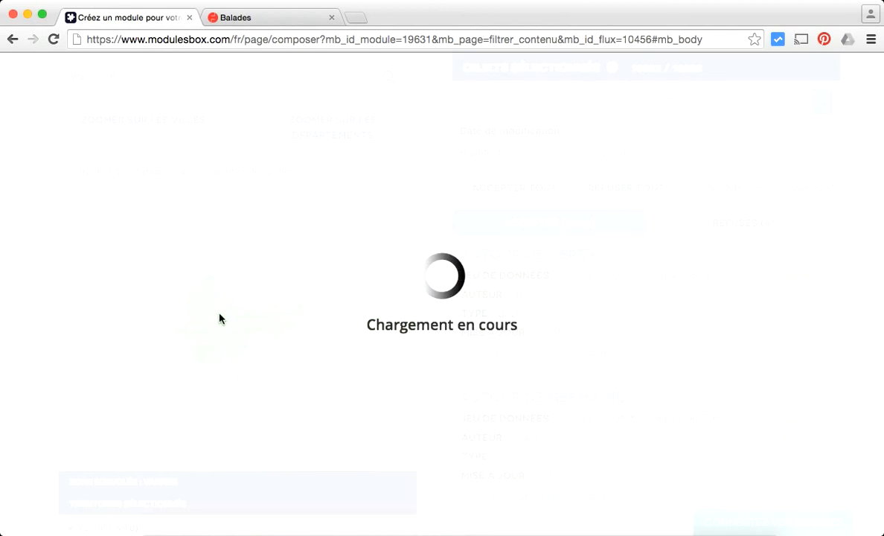
{"action": "left_click", "coordinate": [178, 316]}
{"action": "left_click", "coordinate": [167, 369]}
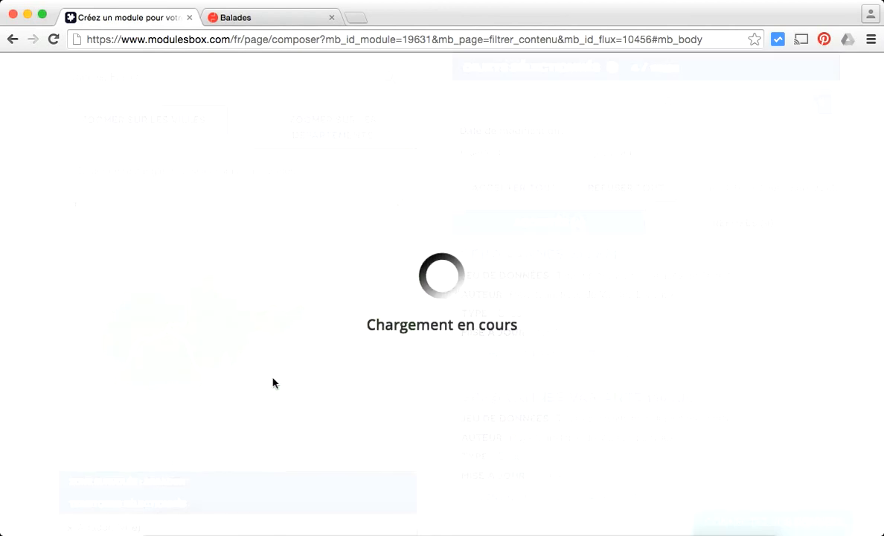
Step: Add the communes Sarzeau, Le Hezo and Noyalo, around the gulf south of Vannes, to the selected territories
{"action": "left_click", "coordinate": [75, 222]}
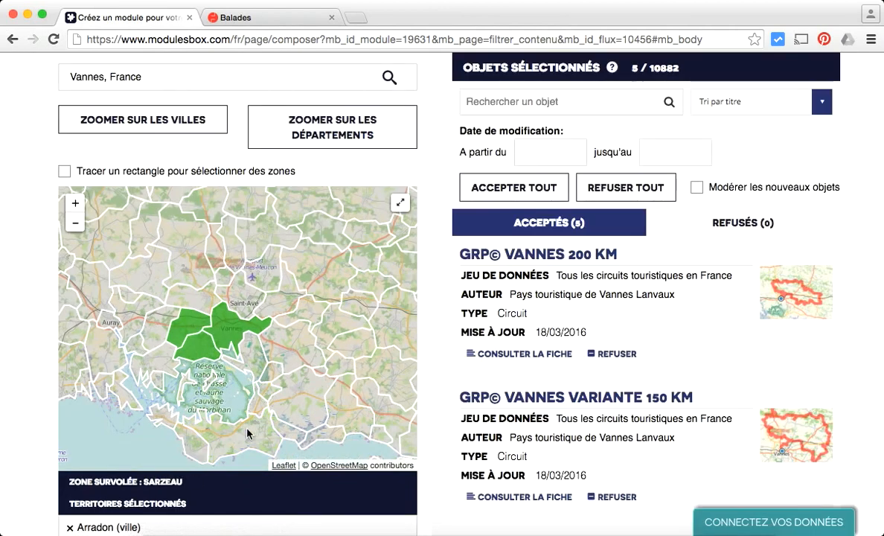
{"action": "left_click", "coordinate": [259, 408]}
{"action": "left_click", "coordinate": [266, 399]}
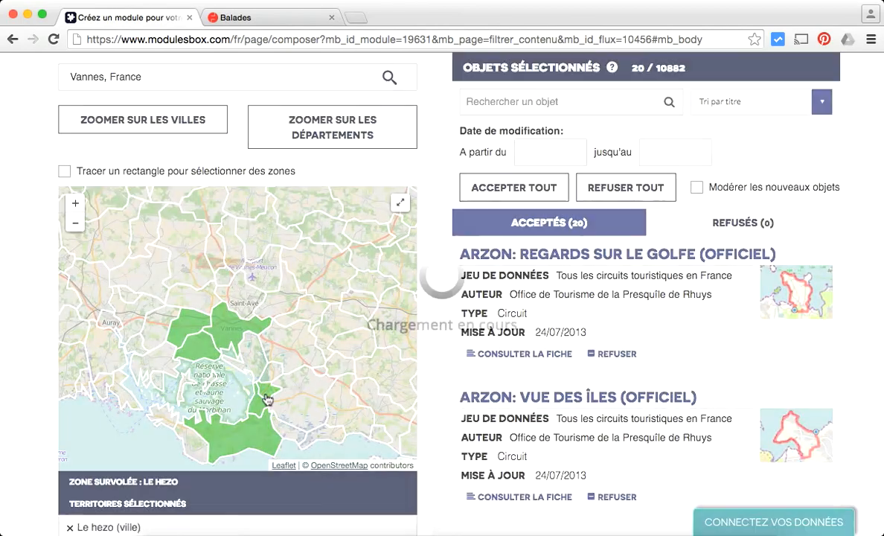
{"action": "left_click", "coordinate": [269, 380]}
{"action": "left_click", "coordinate": [267, 379]}
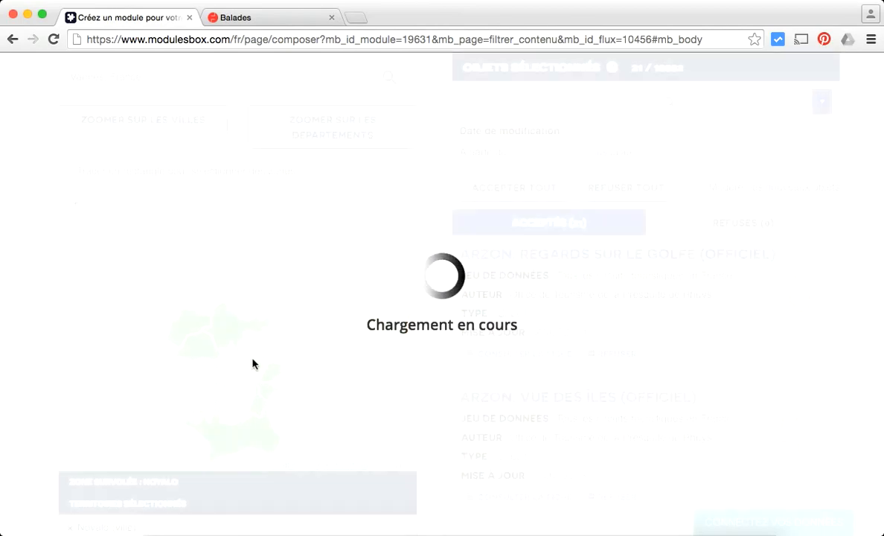
Step: Add the commune Sene to the selected territories, collapse the territory filter and validate the content filtering
{"action": "left_click", "coordinate": [253, 364]}
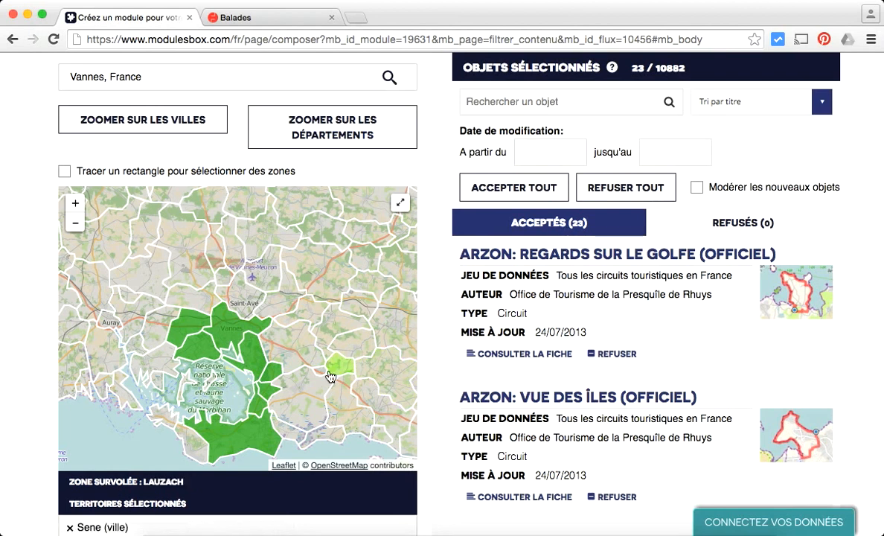
{"action": "scroll", "coordinate": [22, 299], "scroll_direction": "down", "scroll_amount": 2}
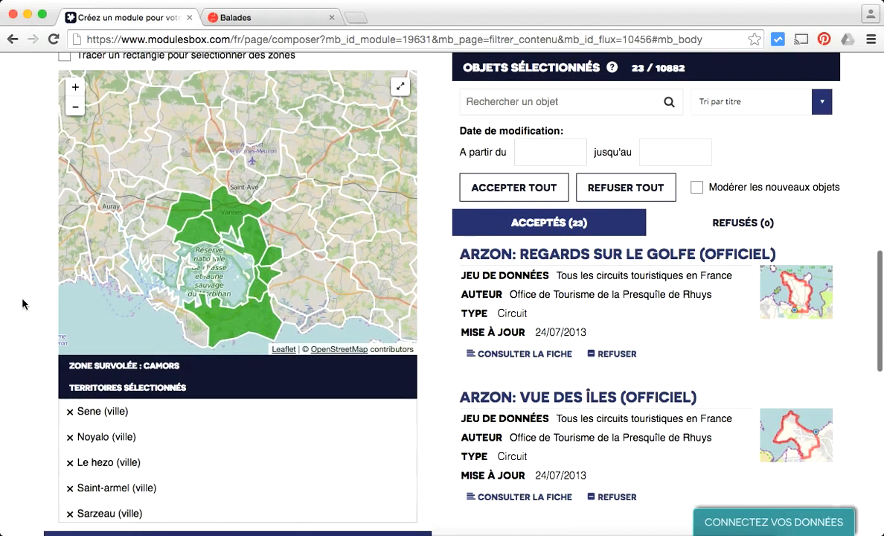
{"action": "scroll", "coordinate": [22, 299], "scroll_direction": "up", "scroll_amount": 3}
{"action": "left_click", "coordinate": [100, 108]}
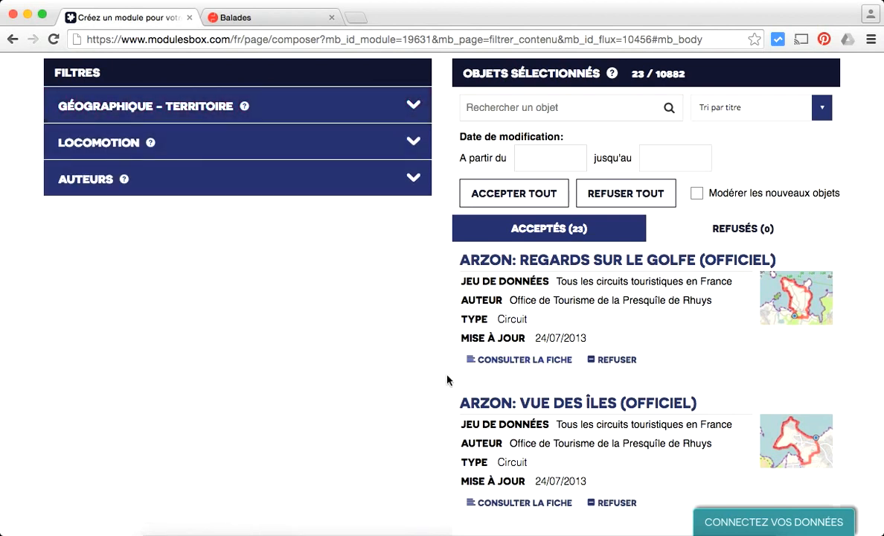
{"action": "scroll", "coordinate": [432, 365], "scroll_direction": "down", "scroll_amount": 3}
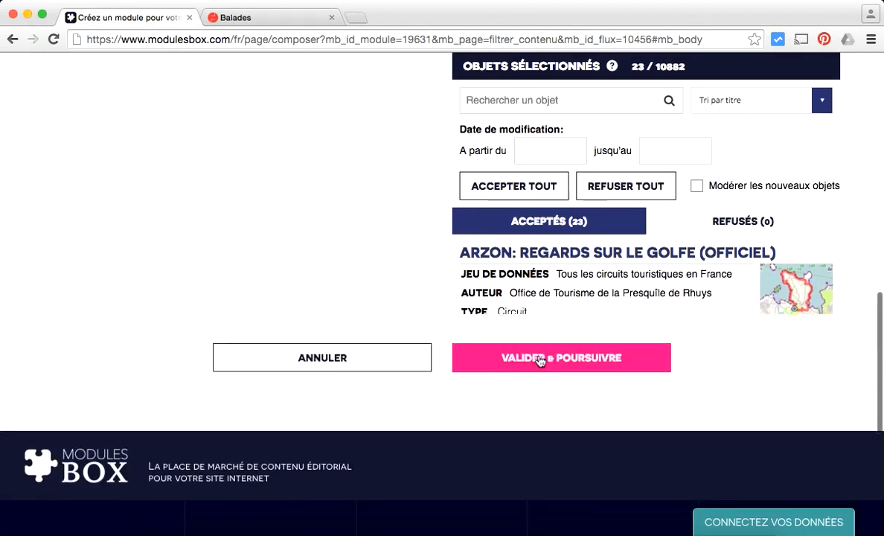
{"action": "left_click", "coordinate": [540, 361]}
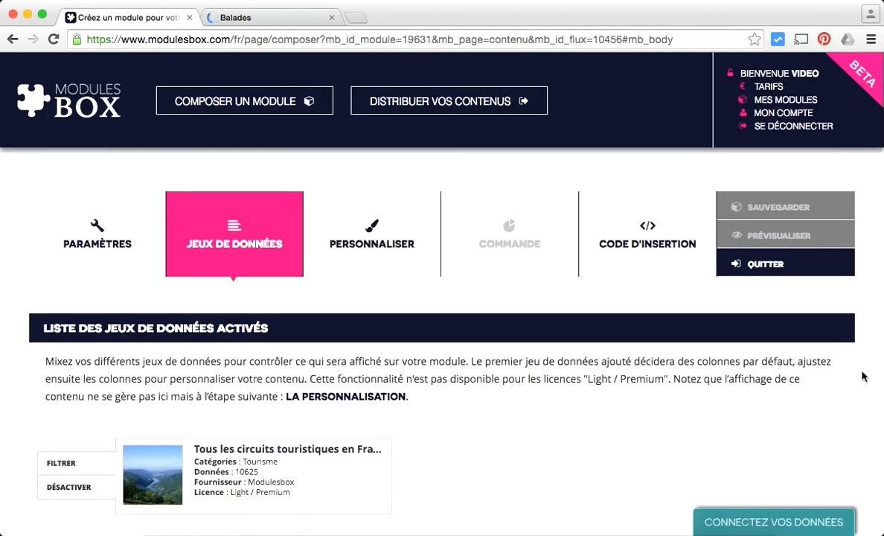
Step: Go to the module's personalisation stage and select the free Tourisme template
{"action": "scroll", "coordinate": [864, 376], "scroll_direction": "down", "scroll_amount": 5}
{"action": "scroll", "coordinate": [863, 376], "scroll_direction": "up", "scroll_amount": 4}
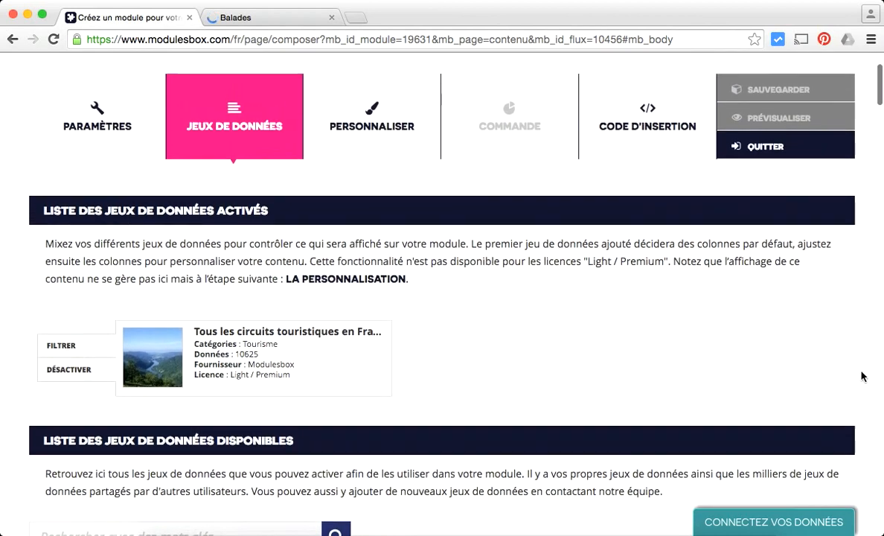
{"action": "scroll", "coordinate": [862, 376], "scroll_direction": "up", "scroll_amount": 1}
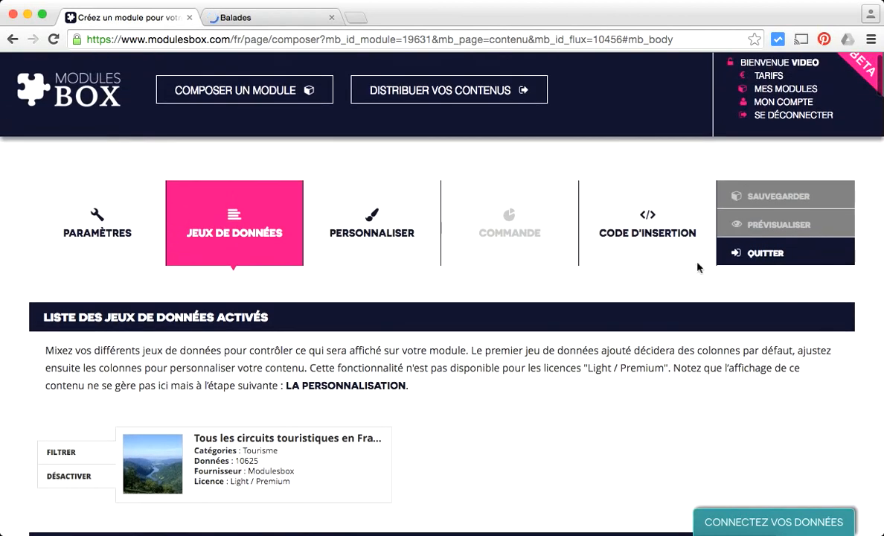
{"action": "left_click", "coordinate": [400, 236]}
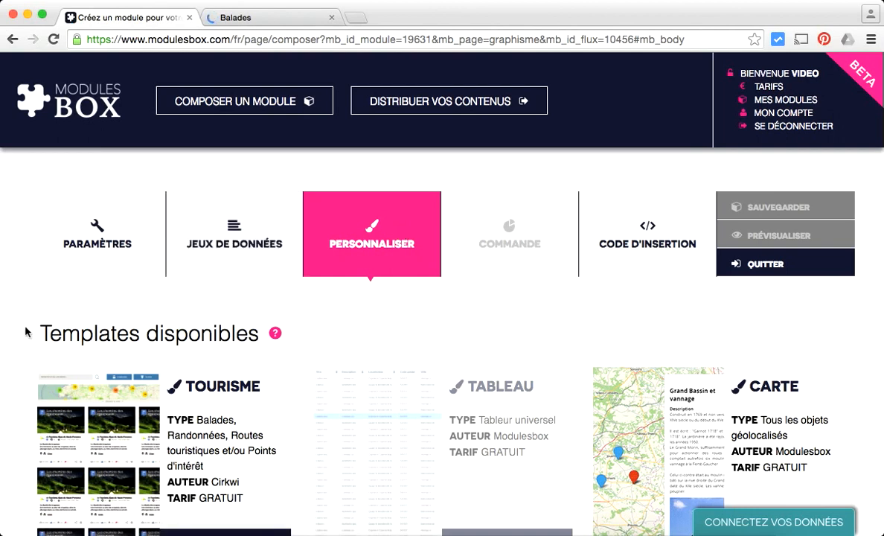
{"action": "scroll", "coordinate": [26, 332], "scroll_direction": "down", "scroll_amount": 2}
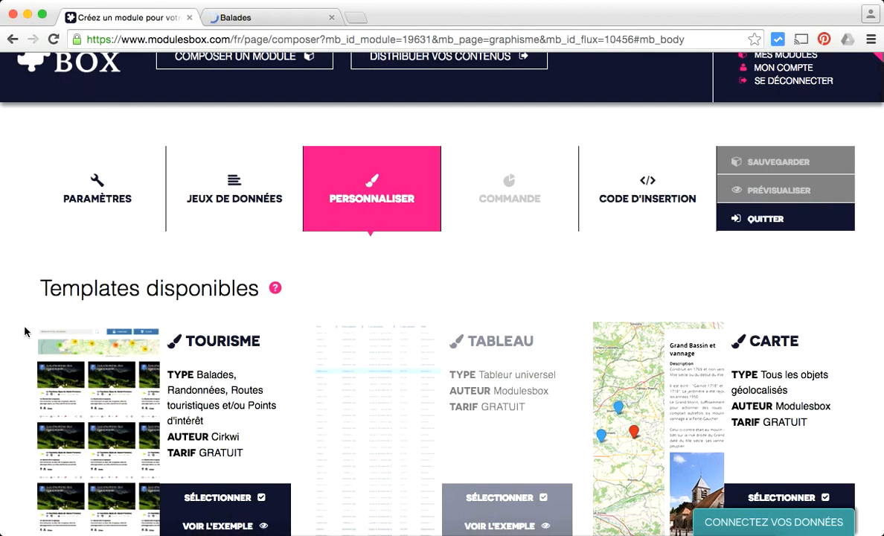
{"action": "scroll", "coordinate": [25, 332], "scroll_direction": "down", "scroll_amount": 2}
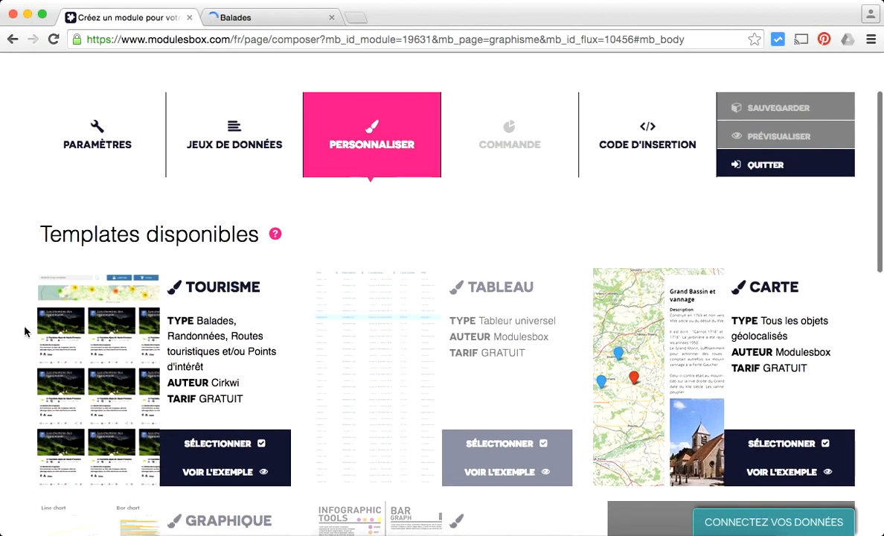
{"action": "left_click", "coordinate": [199, 361]}
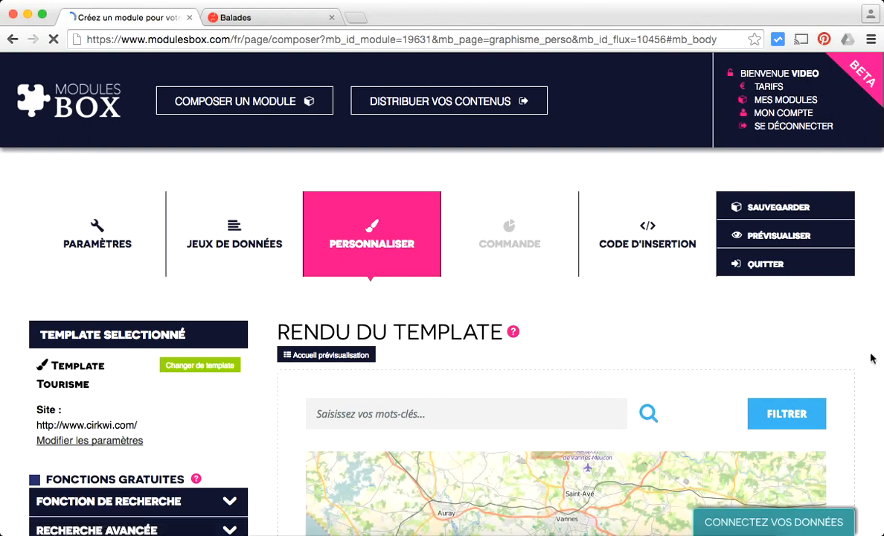
Step: Examine the Tourisme template preview, zooming into the southern circuit cluster on the map and reviewing the circuit cards below
{"action": "scroll", "coordinate": [873, 358], "scroll_direction": "down", "scroll_amount": 4}
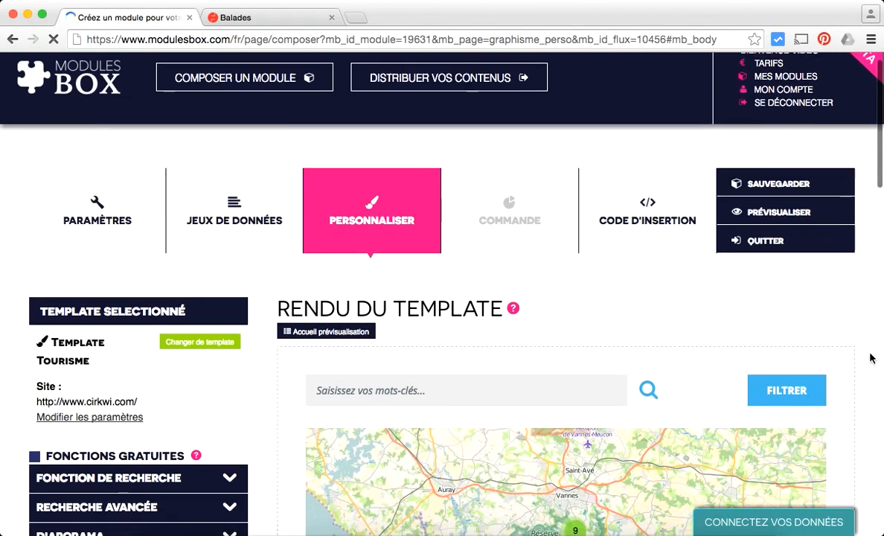
{"action": "scroll", "coordinate": [873, 358], "scroll_direction": "down", "scroll_amount": 2}
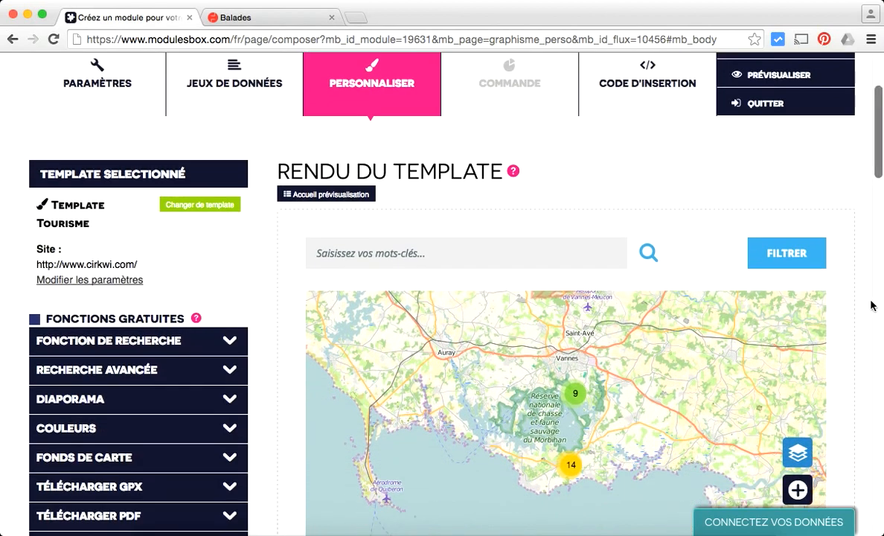
{"action": "scroll", "coordinate": [870, 318], "scroll_direction": "down", "scroll_amount": 2}
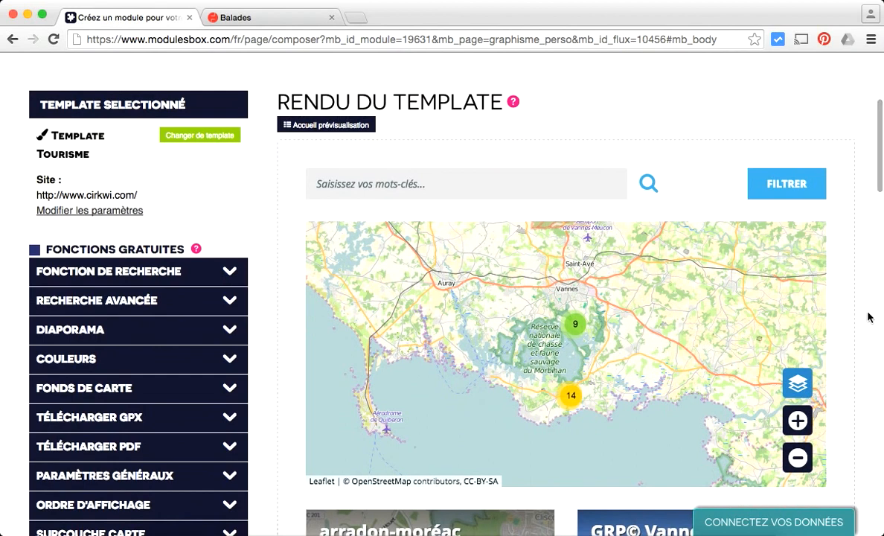
{"action": "left_click", "coordinate": [571, 396]}
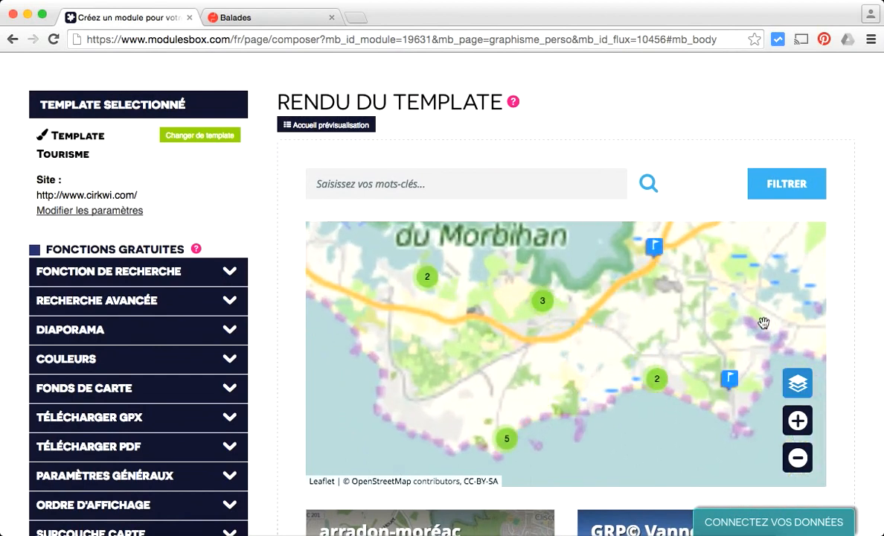
{"action": "scroll", "coordinate": [718, 429], "scroll_direction": "up", "scroll_amount": 2}
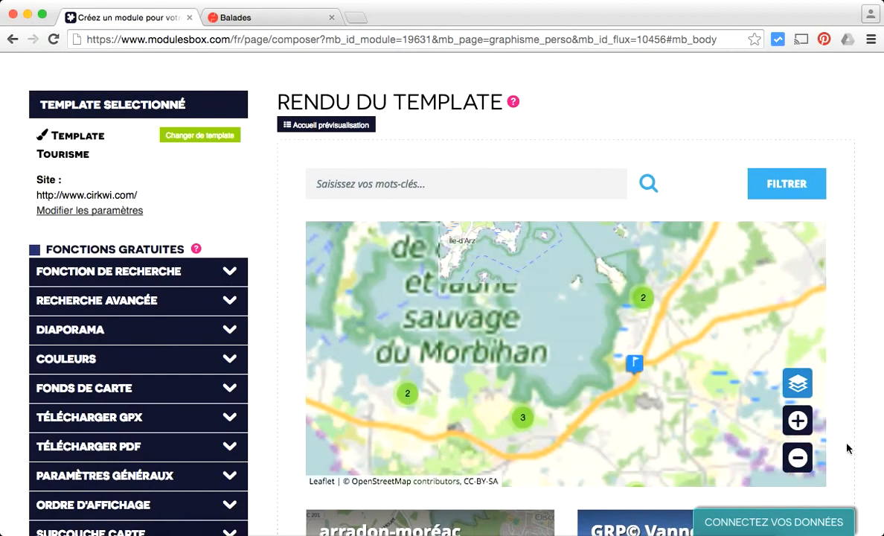
{"action": "scroll", "coordinate": [847, 449], "scroll_direction": "down", "scroll_amount": 4}
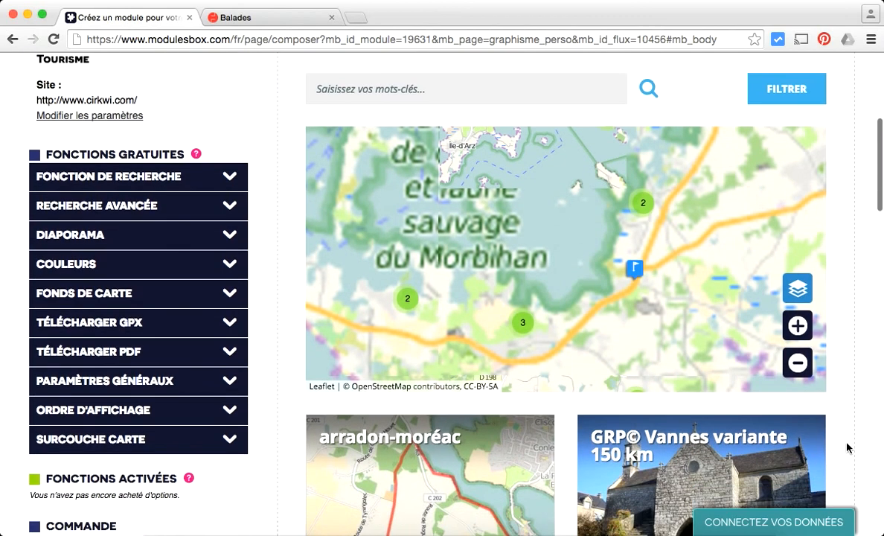
{"action": "scroll", "coordinate": [847, 448], "scroll_direction": "down", "scroll_amount": 10}
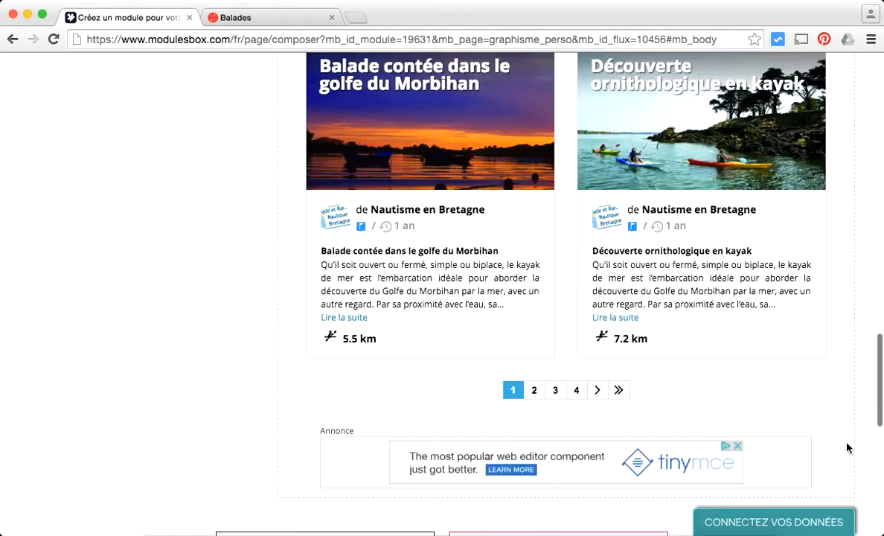
{"action": "scroll", "coordinate": [847, 447], "scroll_direction": "up", "scroll_amount": 12}
{"action": "scroll", "coordinate": [847, 447], "scroll_direction": "up", "scroll_amount": 6}
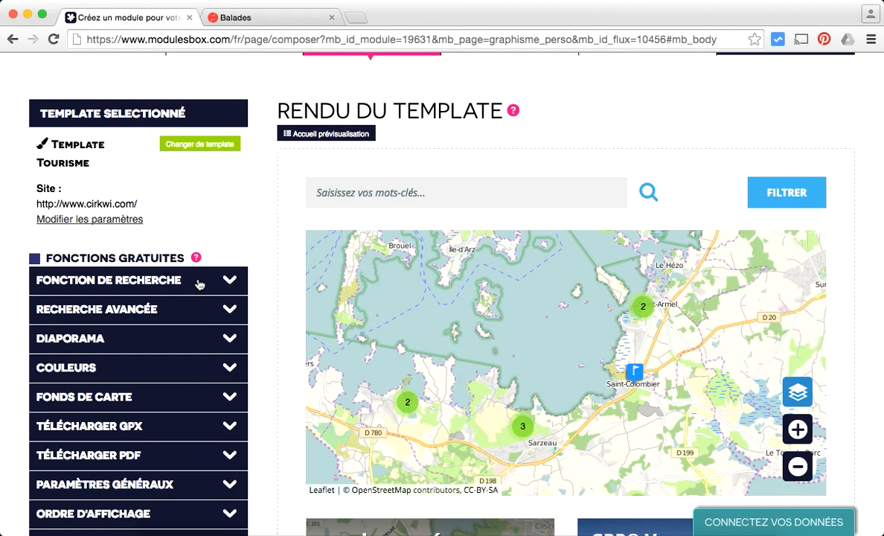
Step: Set the general button background colour of the template to the pink-red f5085b
{"action": "left_click", "coordinate": [199, 283]}
{"action": "left_click", "coordinate": [197, 282]}
{"action": "left_click", "coordinate": [171, 368]}
{"action": "scroll", "coordinate": [260, 431], "scroll_direction": "down", "scroll_amount": 3}
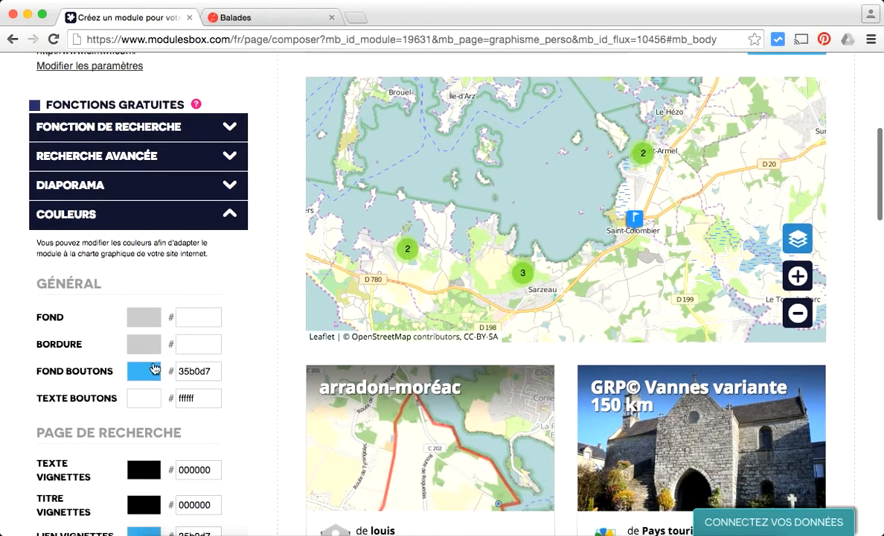
{"action": "left_click", "coordinate": [142, 376]}
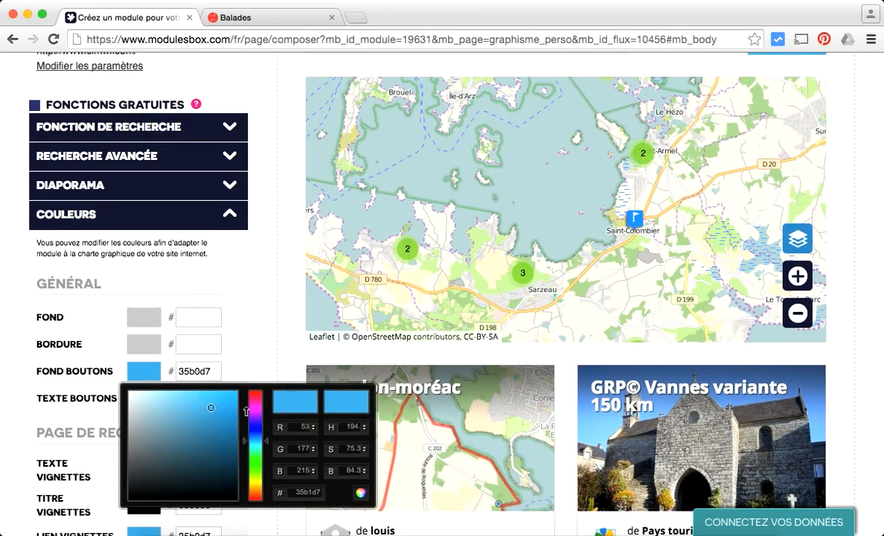
{"action": "left_click_drag", "start_coordinate": [254, 410], "coordinate": [234, 395]}
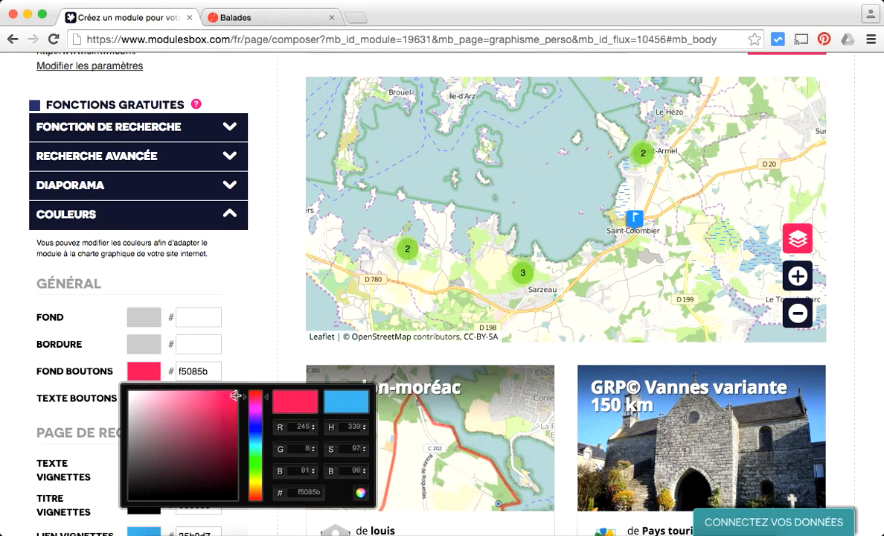
{"action": "left_click", "coordinate": [263, 357]}
{"action": "scroll", "coordinate": [264, 357], "scroll_direction": "up", "scroll_amount": 1}
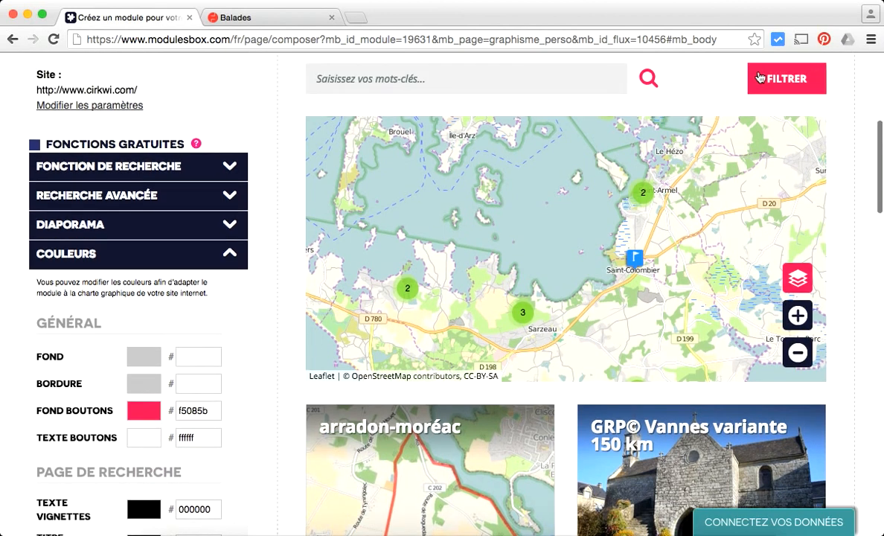
Step: Set the card link colour of the search page to the pink-red f50a54
{"action": "scroll", "coordinate": [261, 410], "scroll_direction": "down", "scroll_amount": 6}
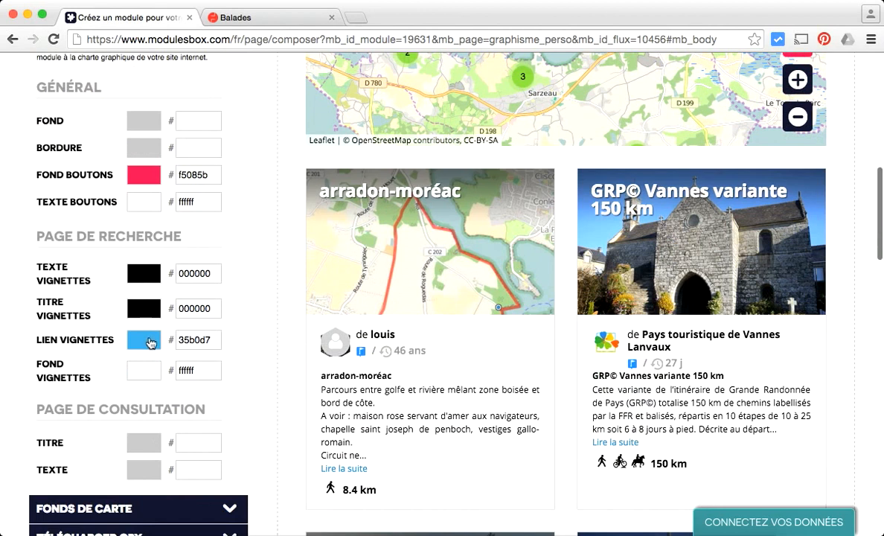
{"action": "left_click", "coordinate": [149, 342]}
{"action": "mouse_move", "coordinate": [257, 403]}
{"action": "left_mouse_down"}
{"action": "mouse_move", "coordinate": [256, 364]}
{"action": "mouse_move", "coordinate": [231, 361]}
{"action": "left_mouse_up"}
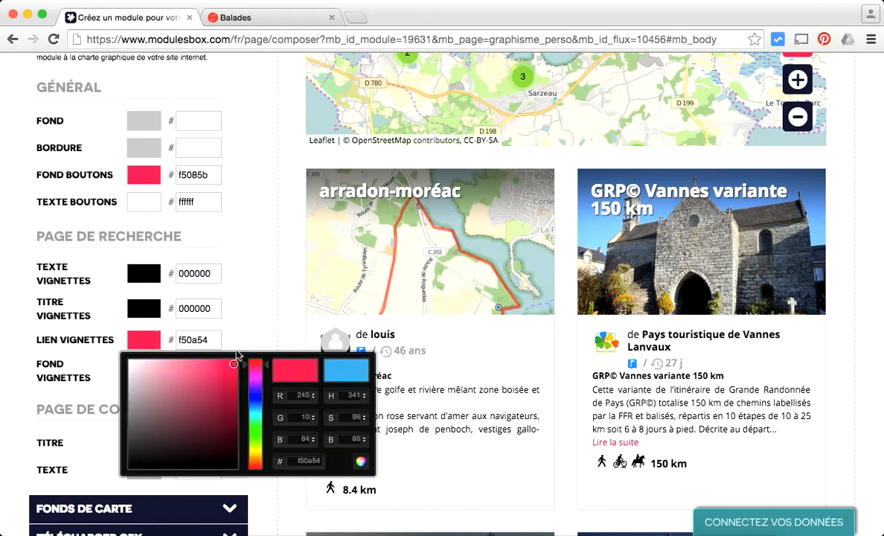
{"action": "left_click", "coordinate": [256, 309]}
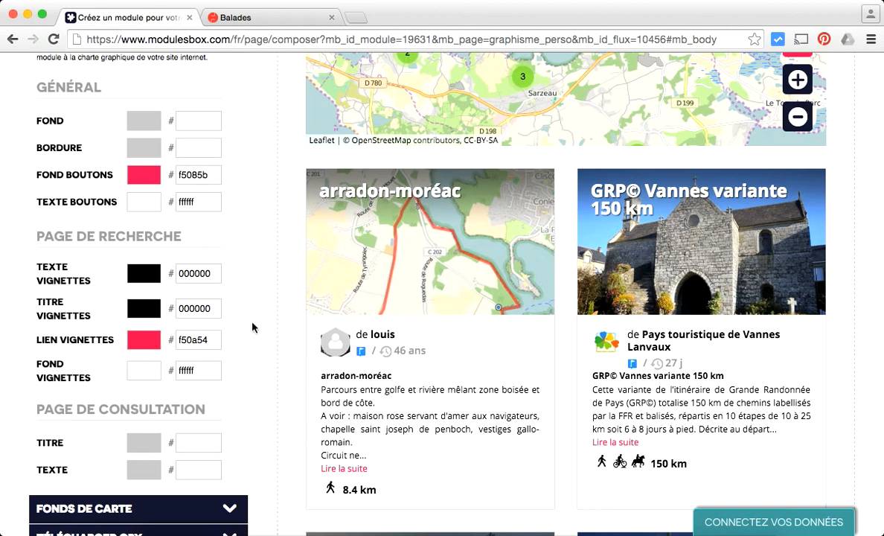
Step: Review the base map settings and check the map layer choices in the template preview
{"action": "scroll", "coordinate": [253, 326], "scroll_direction": "down", "scroll_amount": 4}
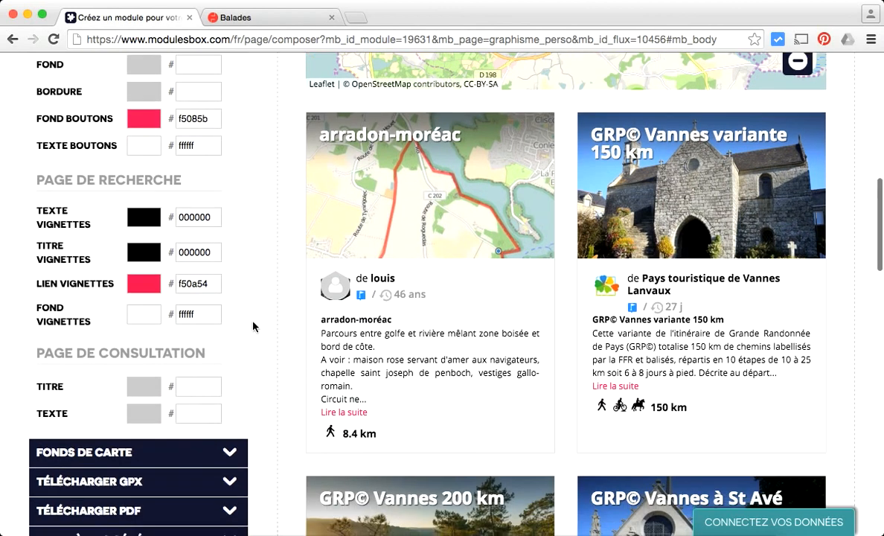
{"action": "left_click", "coordinate": [229, 368]}
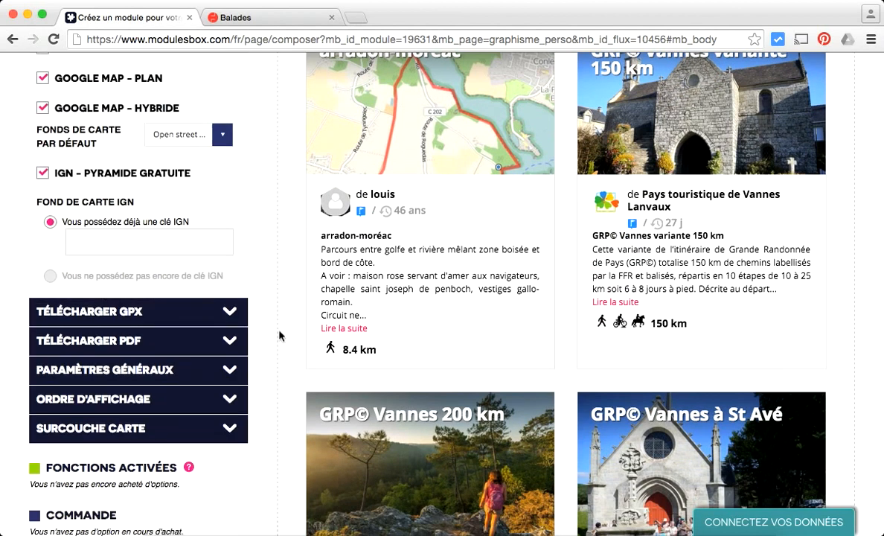
{"action": "scroll", "coordinate": [291, 201], "scroll_direction": "up", "scroll_amount": 4}
{"action": "scroll", "coordinate": [292, 201], "scroll_direction": "up", "scroll_amount": 2}
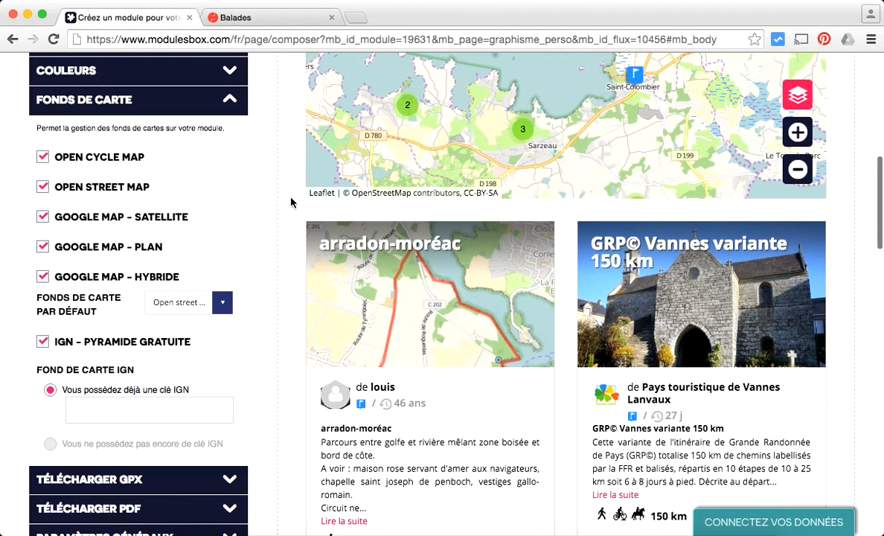
{"action": "left_click", "coordinate": [797, 94]}
{"action": "scroll", "coordinate": [858, 172], "scroll_direction": "up", "scroll_amount": 3}
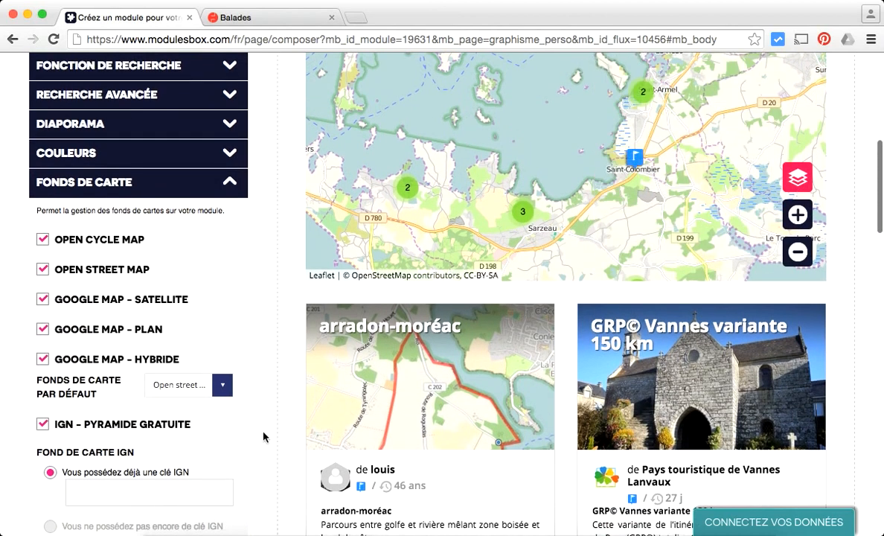
Step: Set the map height to 250 pixels in the template's general parameters
{"action": "scroll", "coordinate": [260, 435], "scroll_direction": "down", "scroll_amount": 10}
{"action": "left_click", "coordinate": [186, 309]}
{"action": "scroll", "coordinate": [189, 316], "scroll_direction": "down", "scroll_amount": 5}
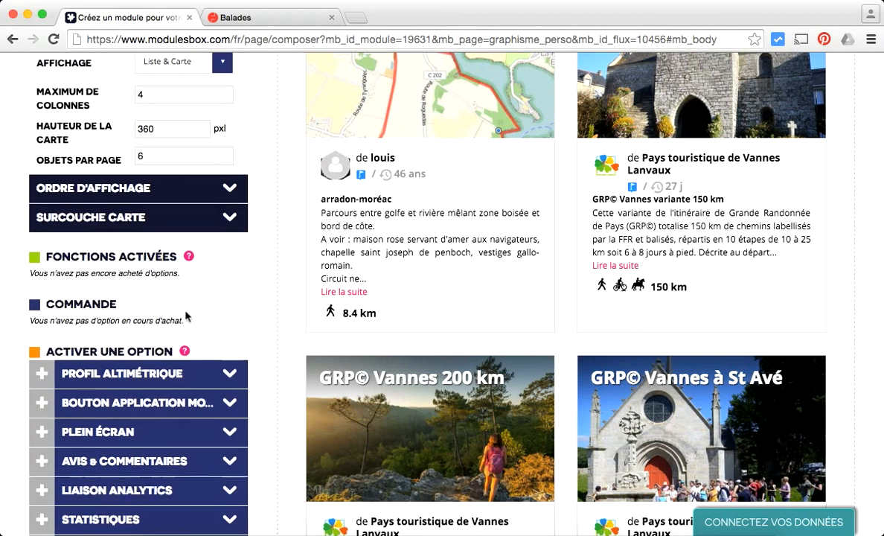
{"action": "scroll", "coordinate": [272, 308], "scroll_direction": "up", "scroll_amount": 1}
{"action": "scroll", "coordinate": [272, 308], "scroll_direction": "up", "scroll_amount": 8}
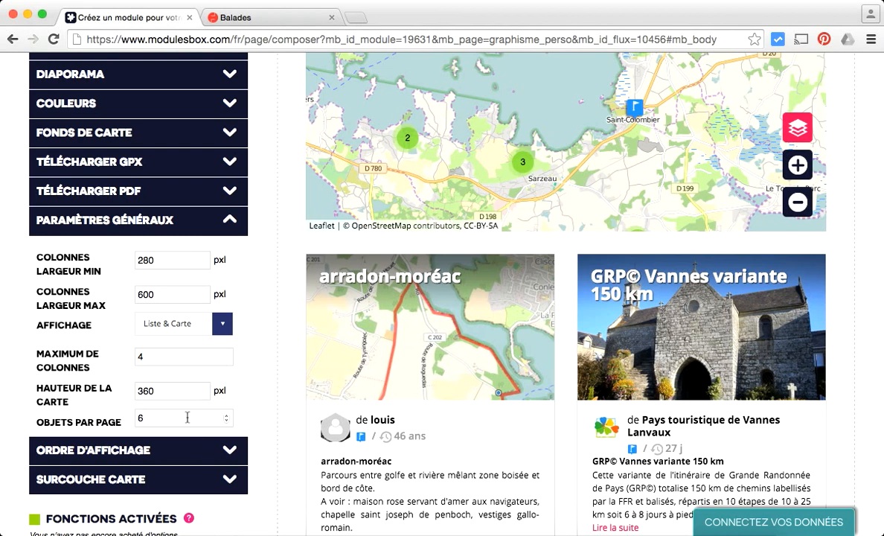
{"action": "left_click", "coordinate": [118, 392]}
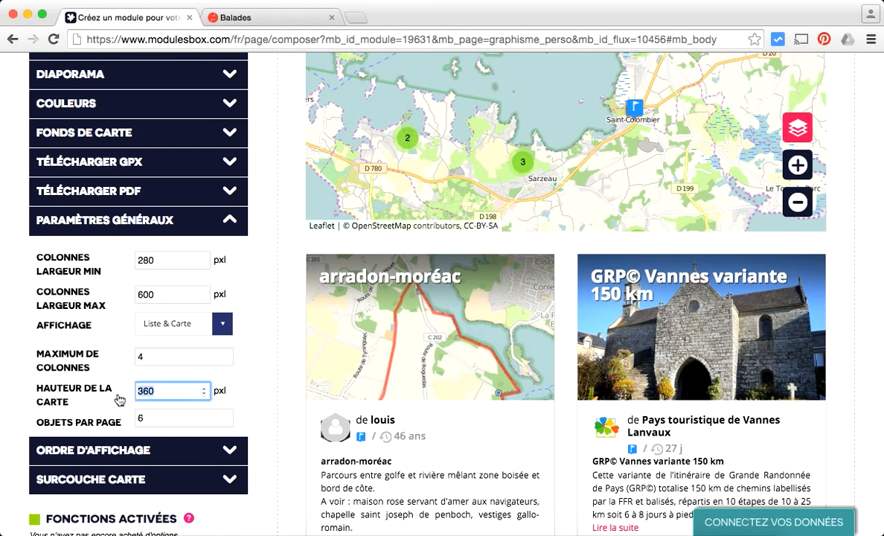
{"action": "type", "text": "250"}
{"action": "left_click", "coordinate": [268, 353]}
{"action": "scroll", "coordinate": [268, 353], "scroll_direction": "up", "scroll_amount": 3}
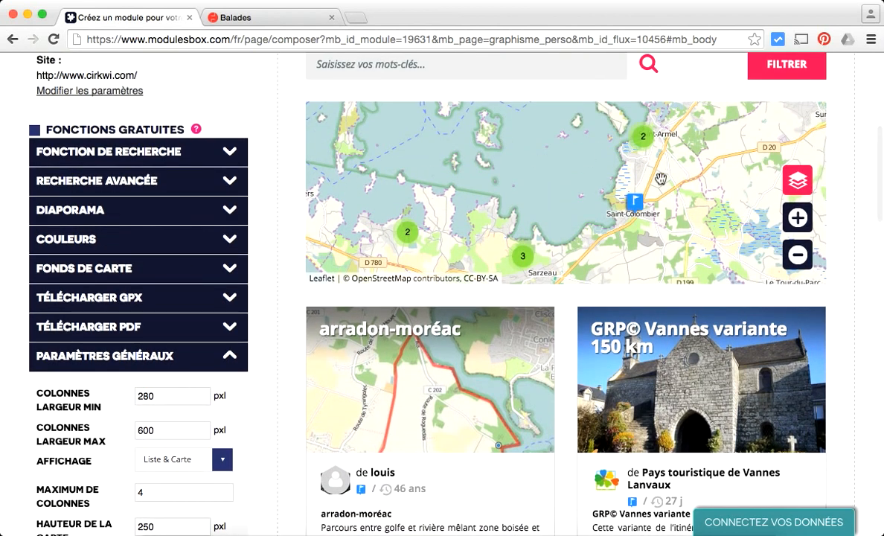
Step: Try the Liste display mode for the search page, and restore the display to Liste & Carte
{"action": "left_click", "coordinate": [222, 460]}
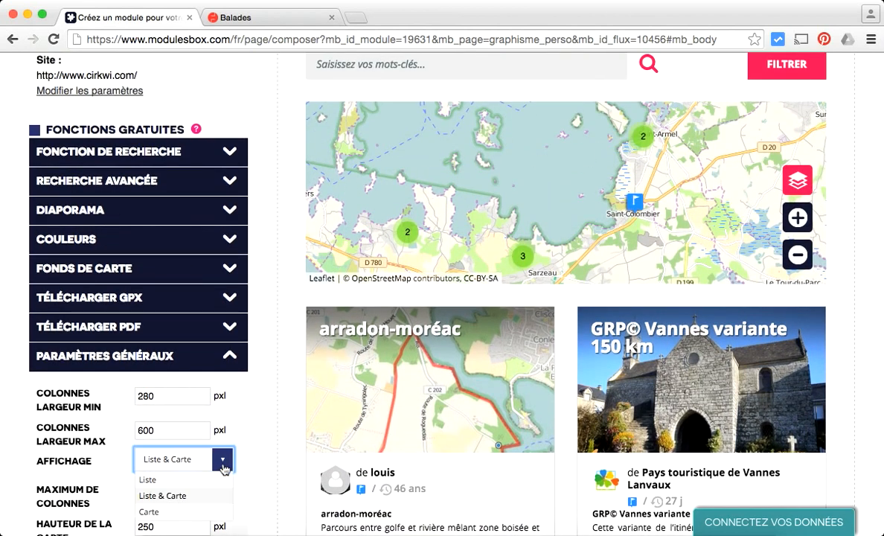
{"action": "left_click", "coordinate": [187, 479]}
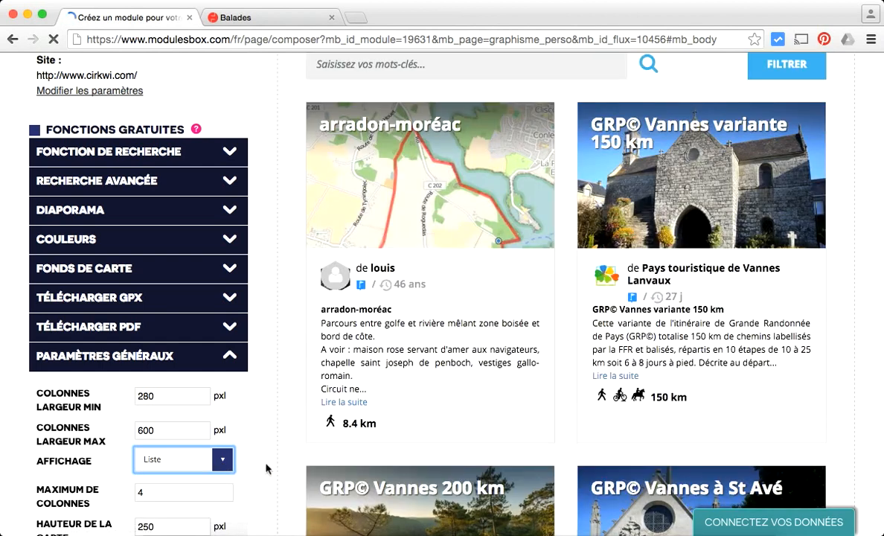
{"action": "scroll", "coordinate": [267, 468], "scroll_direction": "up", "scroll_amount": 2}
{"action": "scroll", "coordinate": [266, 468], "scroll_direction": "down", "scroll_amount": 3}
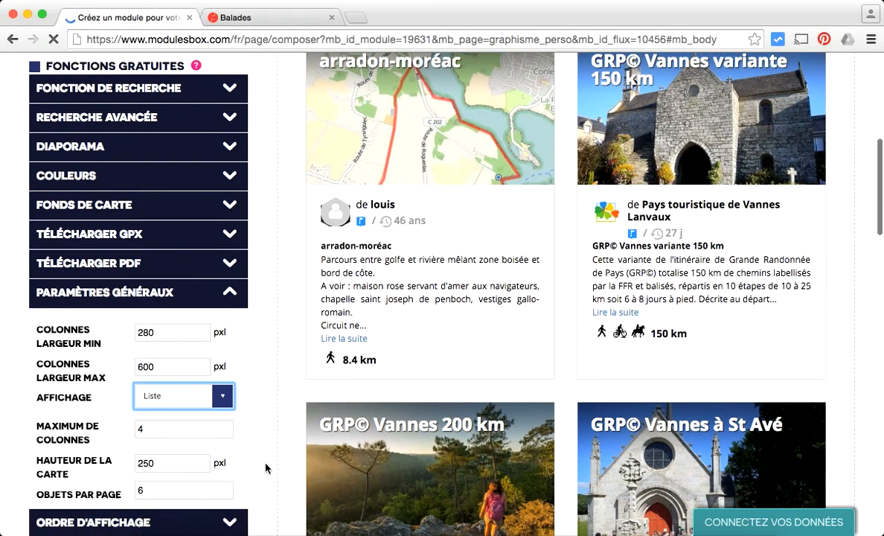
{"action": "left_click", "coordinate": [227, 407]}
{"action": "left_click", "coordinate": [198, 433]}
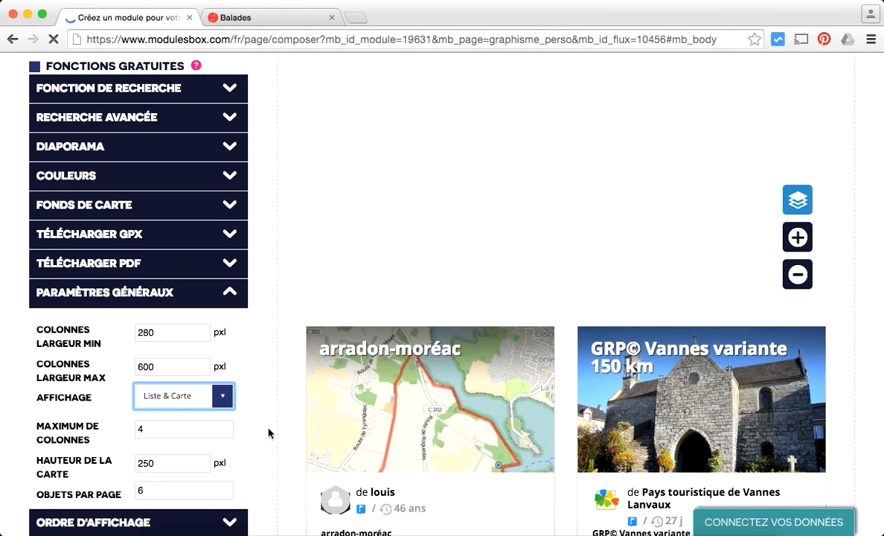
Step: Validate the template customisation and bring up the module's PHP insertion code
{"action": "scroll", "coordinate": [269, 433], "scroll_direction": "down", "scroll_amount": 12}
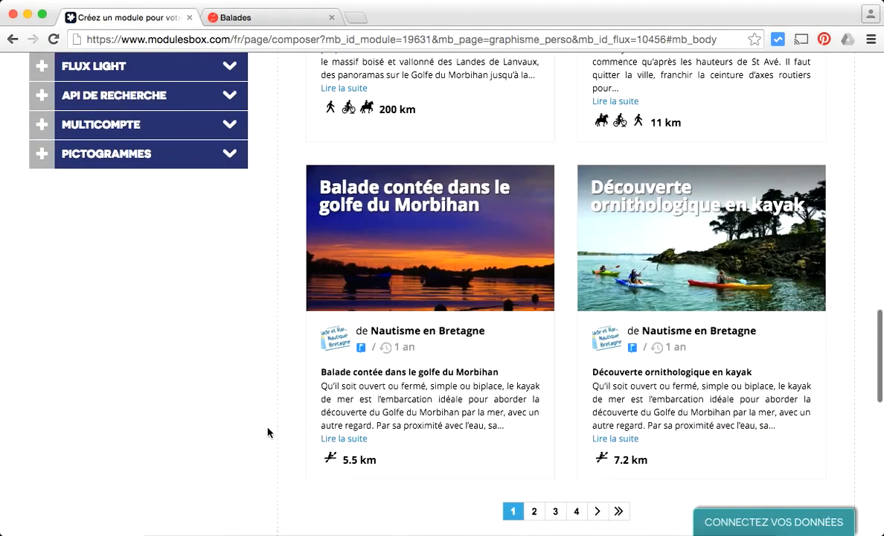
{"action": "scroll", "coordinate": [269, 433], "scroll_direction": "down", "scroll_amount": 3}
{"action": "left_click", "coordinate": [525, 445]}
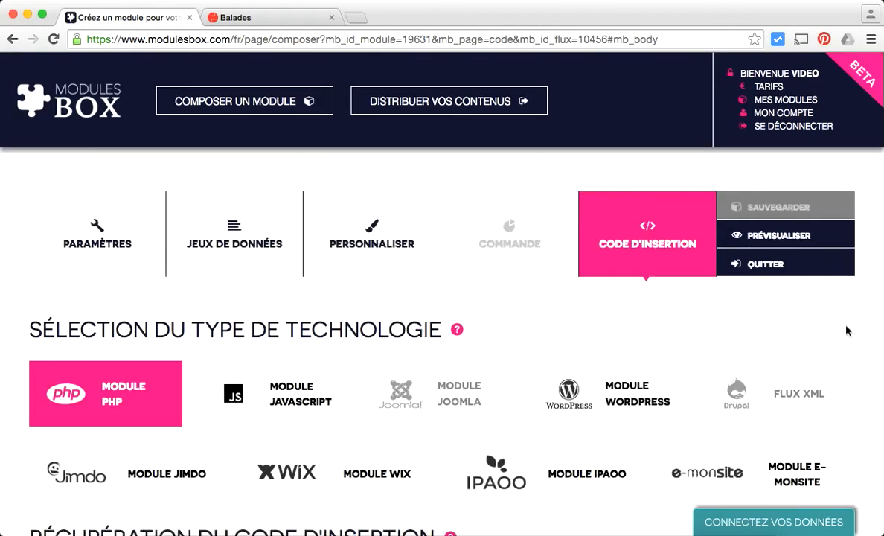
{"action": "scroll", "coordinate": [871, 364], "scroll_direction": "down", "scroll_amount": 5}
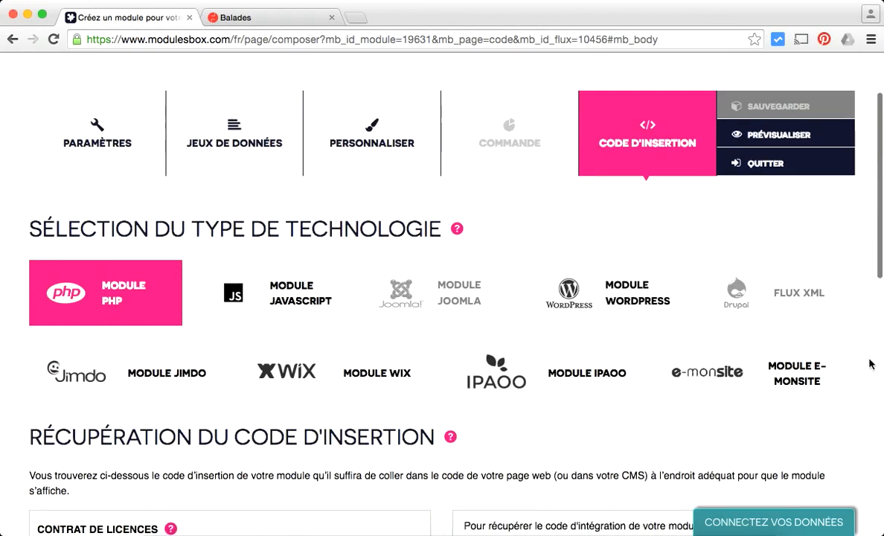
{"action": "scroll", "coordinate": [871, 364], "scroll_direction": "down", "scroll_amount": 2}
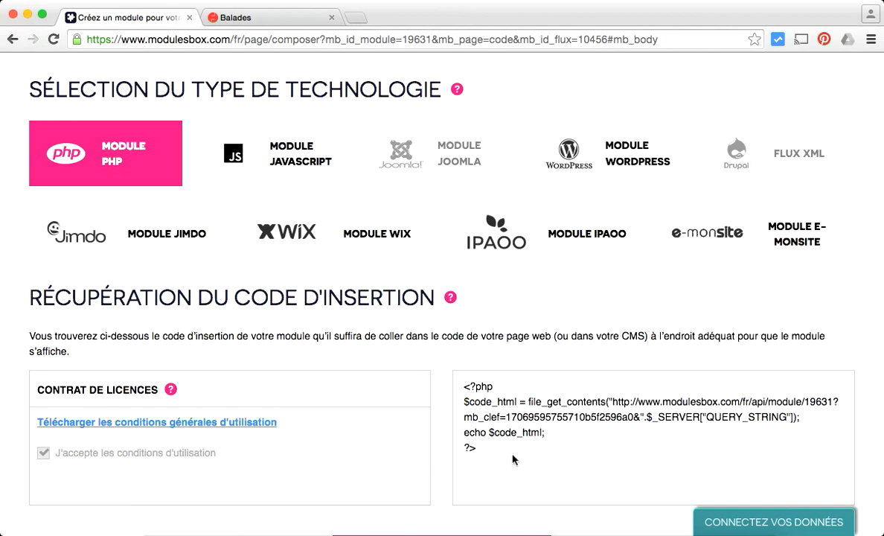
Step: Check the JavaScript insertion code and the WordPress installation guide, and select Module IPAOO as the technology type
{"action": "left_click", "coordinate": [283, 183]}
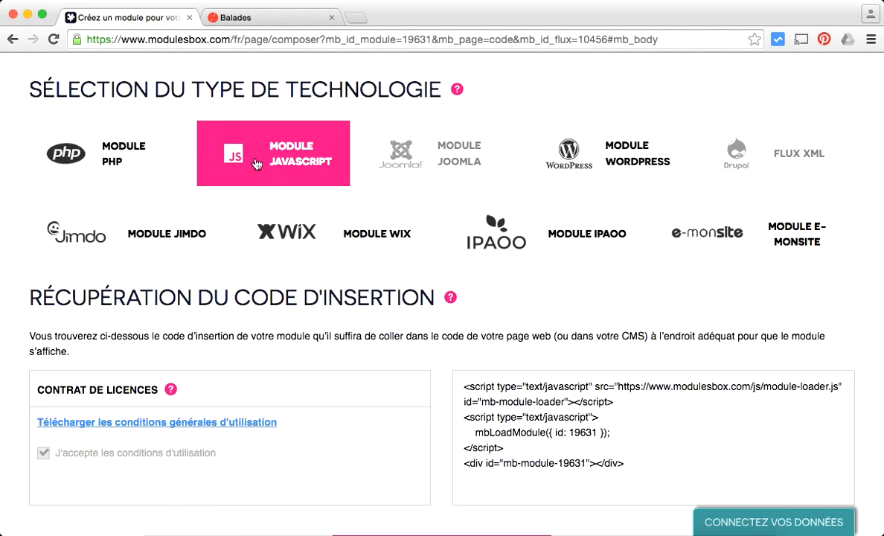
{"action": "left_click", "coordinate": [590, 168]}
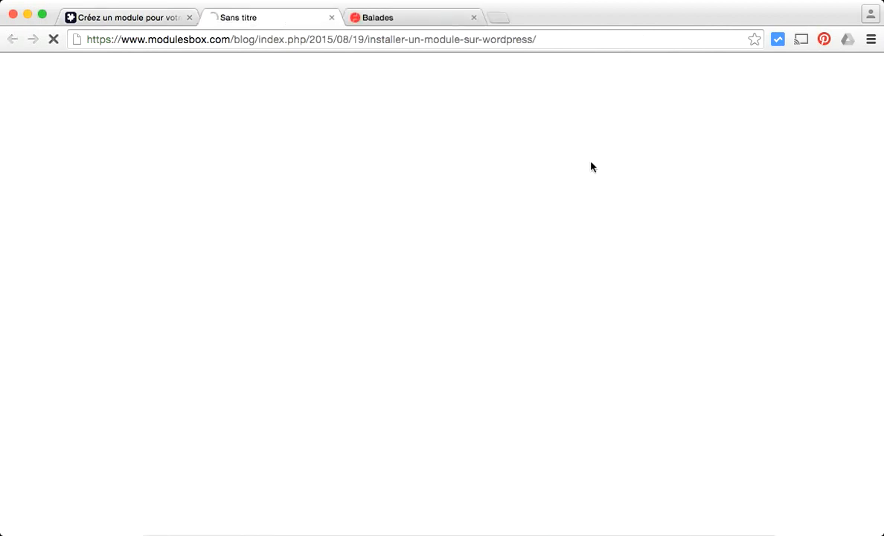
{"action": "left_click", "coordinate": [126, 18]}
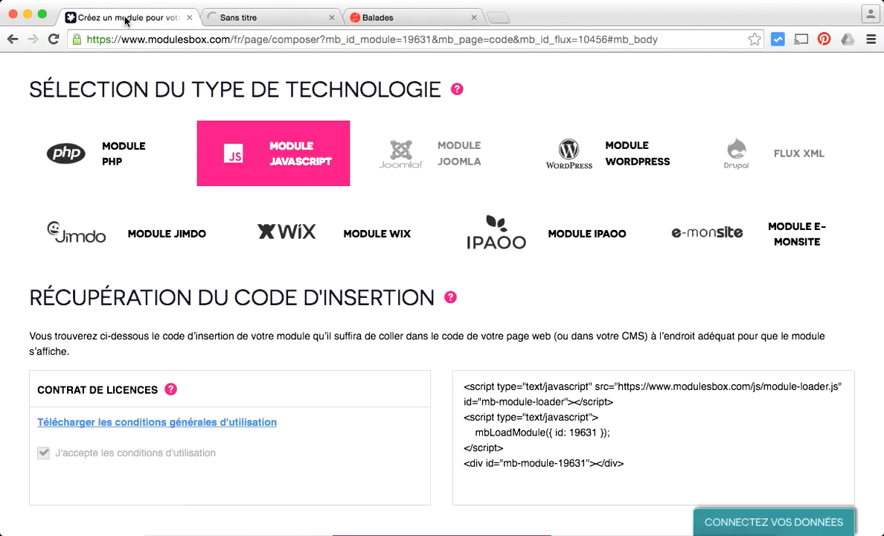
{"action": "left_click", "coordinate": [332, 17]}
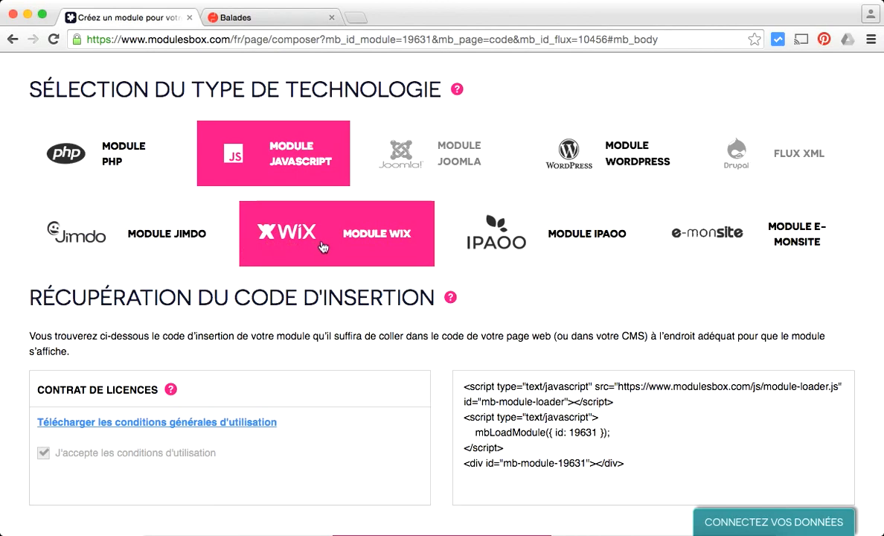
{"action": "left_click", "coordinate": [546, 232]}
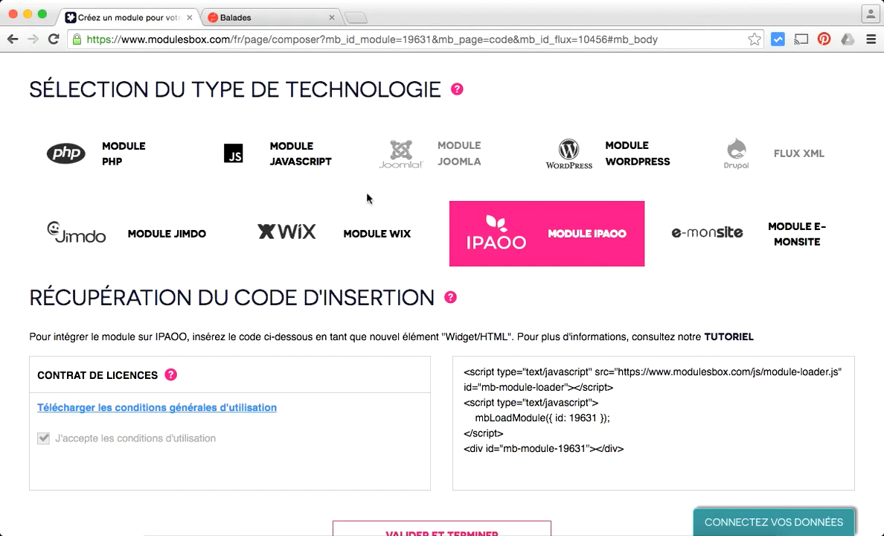
Step: Switch to the Ouest-France Balades page and examine the embedded module's search bar, map, circuit cards and pagination
{"action": "left_click", "coordinate": [280, 22]}
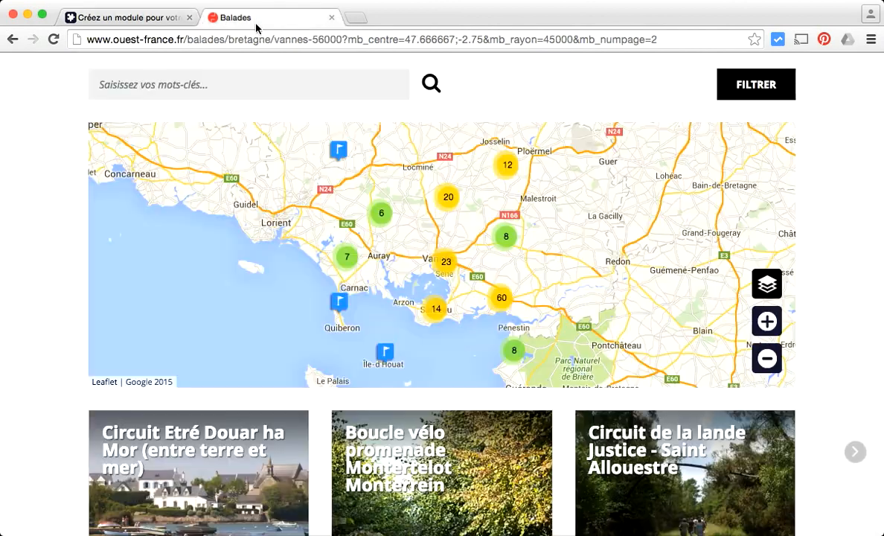
{"action": "scroll", "coordinate": [45, 215], "scroll_direction": "up", "scroll_amount": 5}
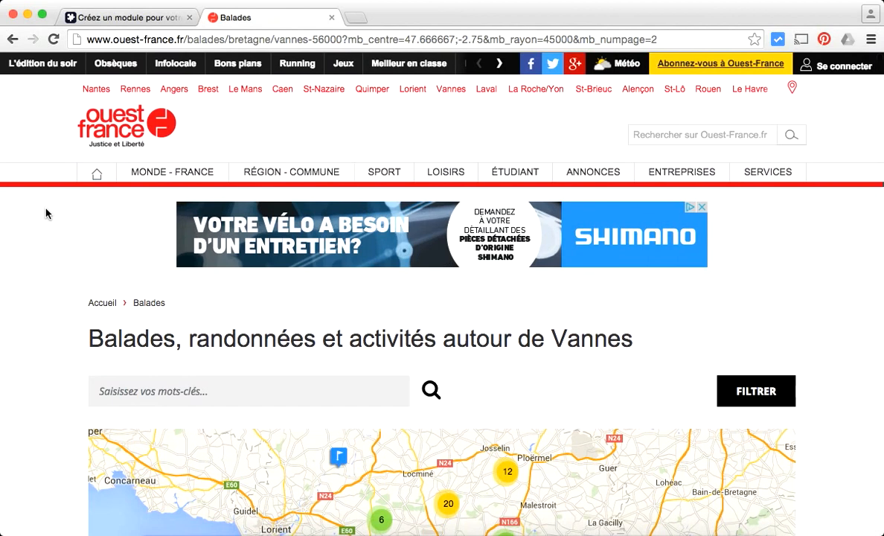
{"action": "scroll", "coordinate": [46, 215], "scroll_direction": "down", "scroll_amount": 2}
{"action": "scroll", "coordinate": [46, 214], "scroll_direction": "down", "scroll_amount": 4}
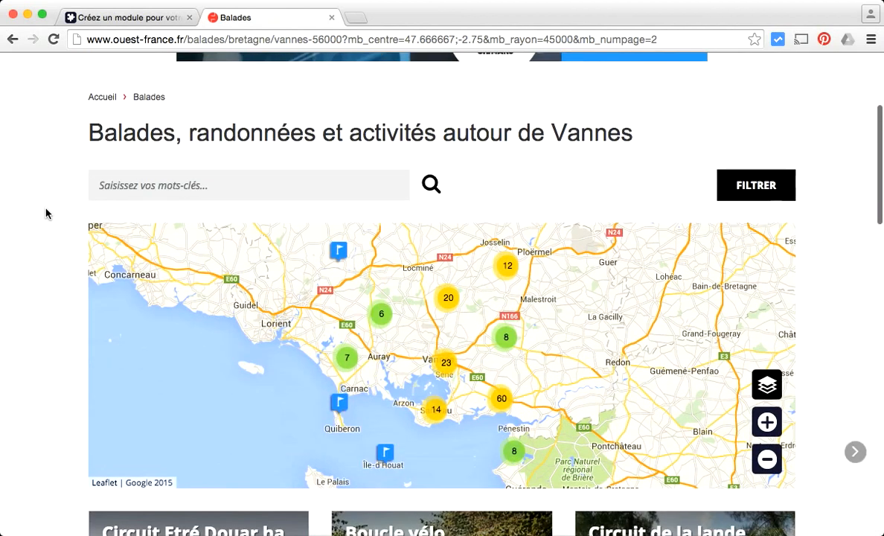
{"action": "scroll", "coordinate": [46, 215], "scroll_direction": "down", "scroll_amount": 1}
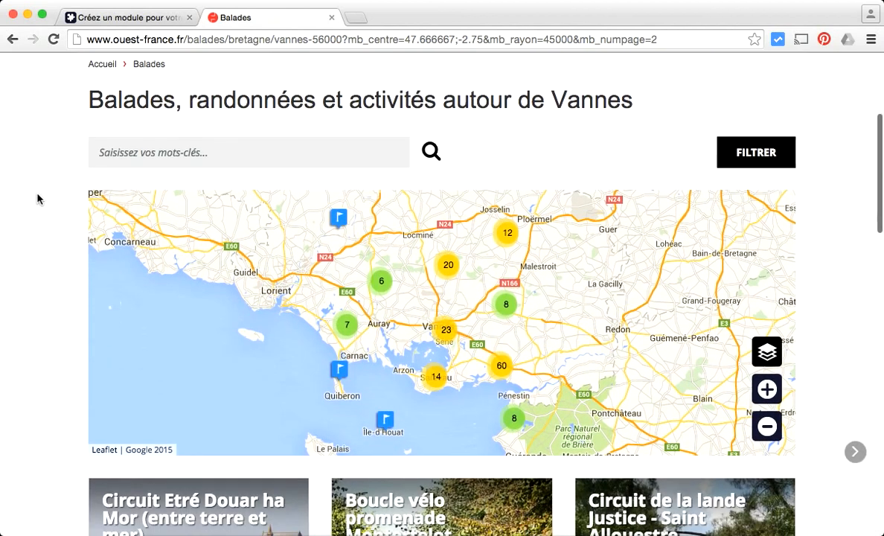
{"action": "scroll", "coordinate": [30, 133], "scroll_direction": "down", "scroll_amount": 1}
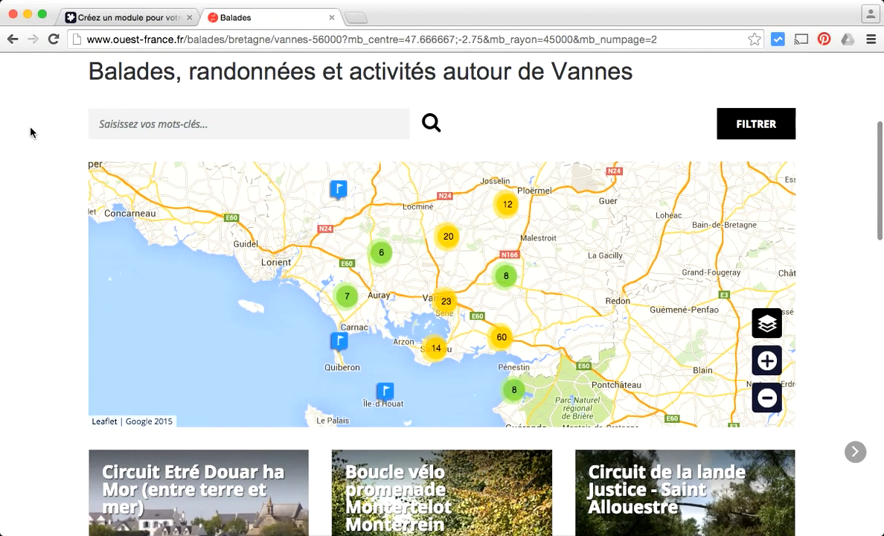
{"action": "scroll", "coordinate": [31, 133], "scroll_direction": "down", "scroll_amount": 3}
{"action": "scroll", "coordinate": [30, 133], "scroll_direction": "up", "scroll_amount": 1}
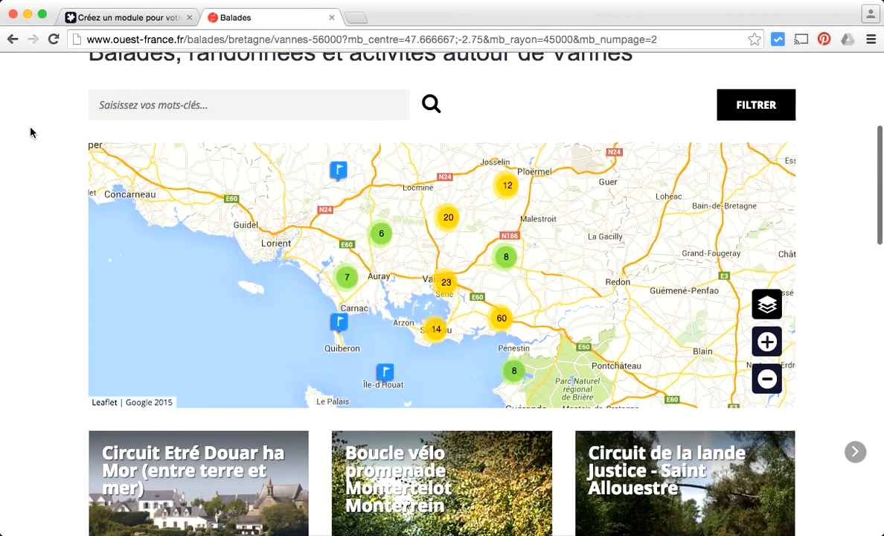
{"action": "scroll", "coordinate": [31, 133], "scroll_direction": "down", "scroll_amount": 4}
{"action": "scroll", "coordinate": [30, 132], "scroll_direction": "down", "scroll_amount": 10}
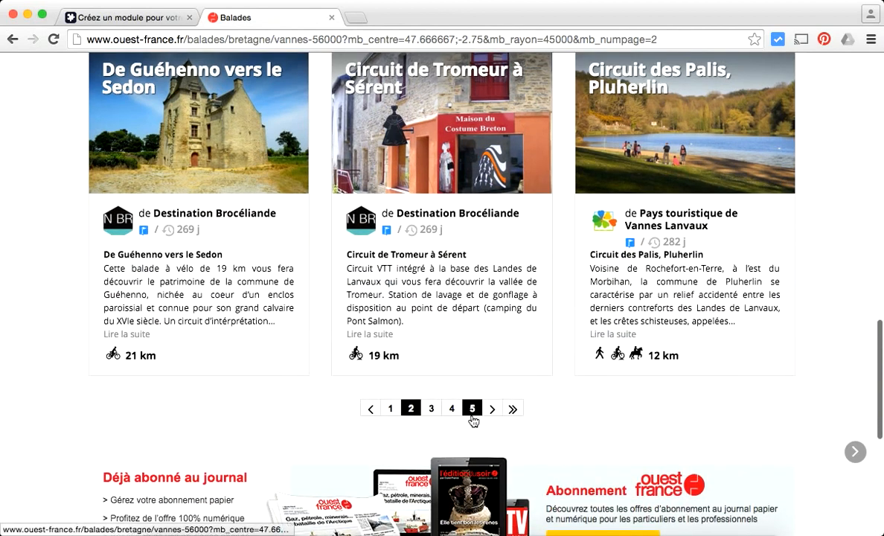
{"action": "scroll", "coordinate": [61, 271], "scroll_direction": "up", "scroll_amount": 13}
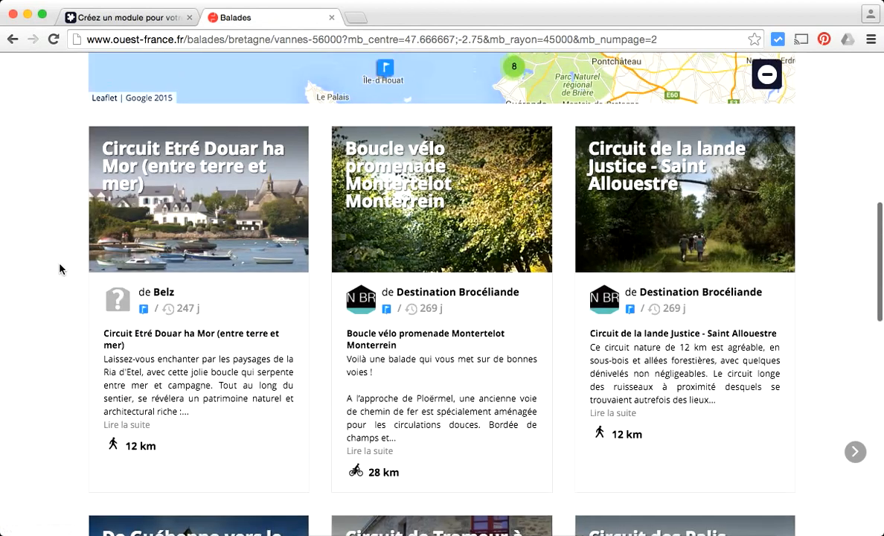